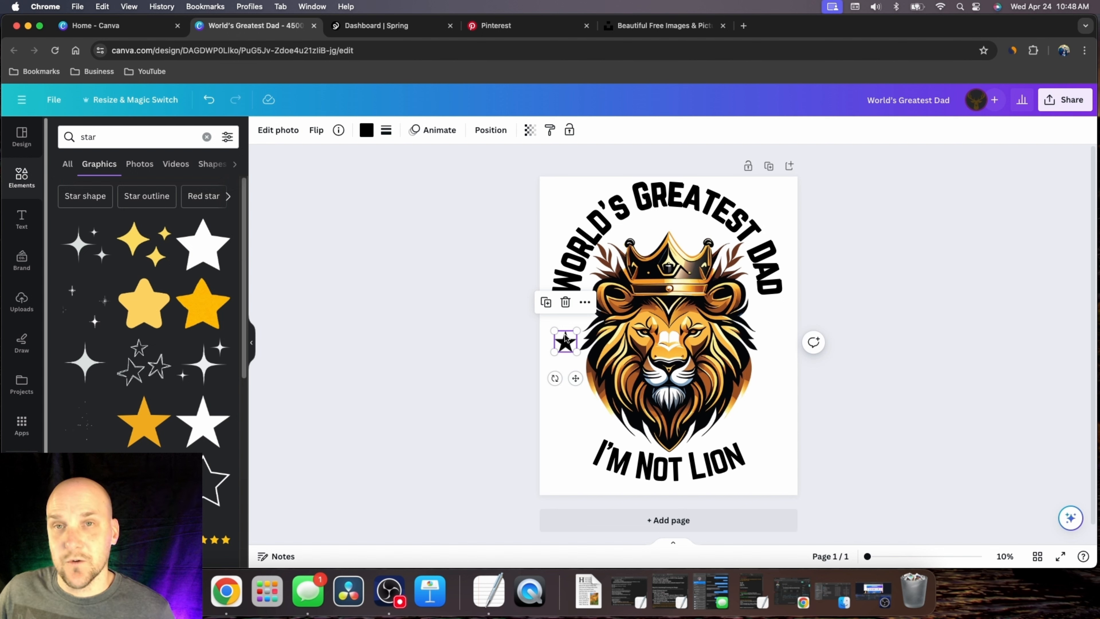
Step: Duplicate the black star and place the copy on the opposite side of the lion, level with the original
left_click(546, 303)
left_click_drag(565, 346, 771, 346)
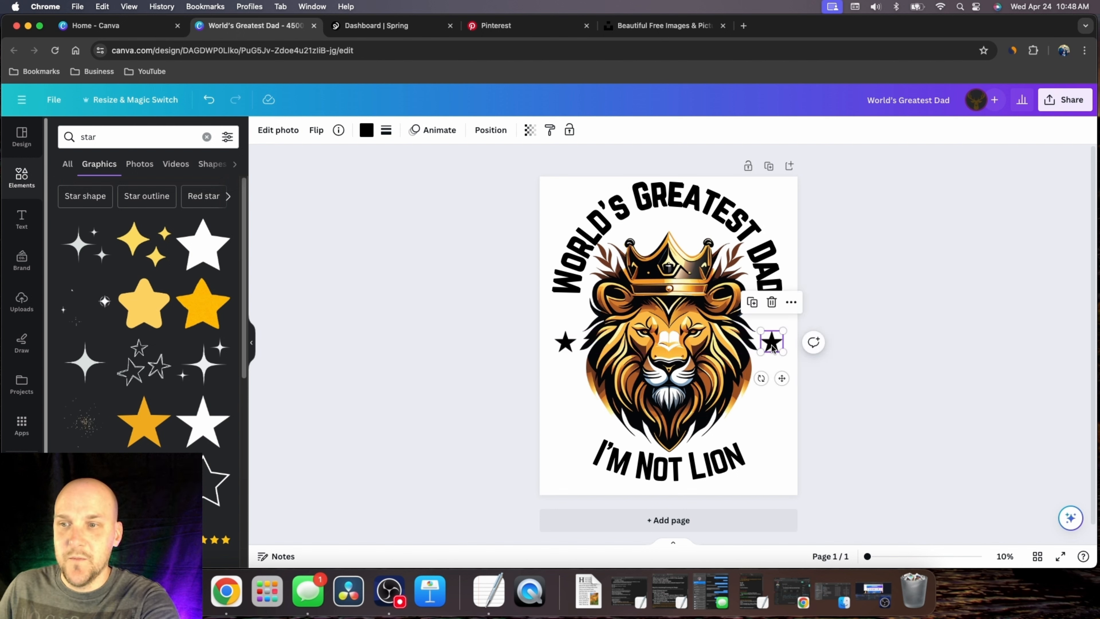
left_click_drag(773, 345, 771, 346)
left_click(853, 354)
Step: Set the "I'm Not Lion" text to font size 490 and reposition it slightly beneath the lion
left_click(670, 472)
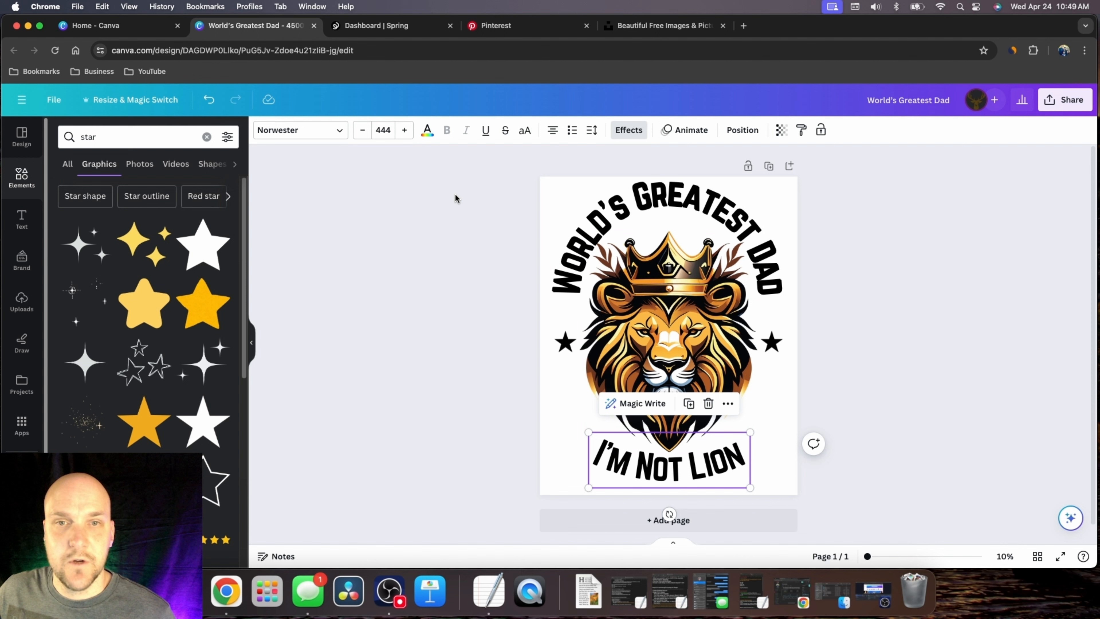
left_click(390, 133)
type("490")
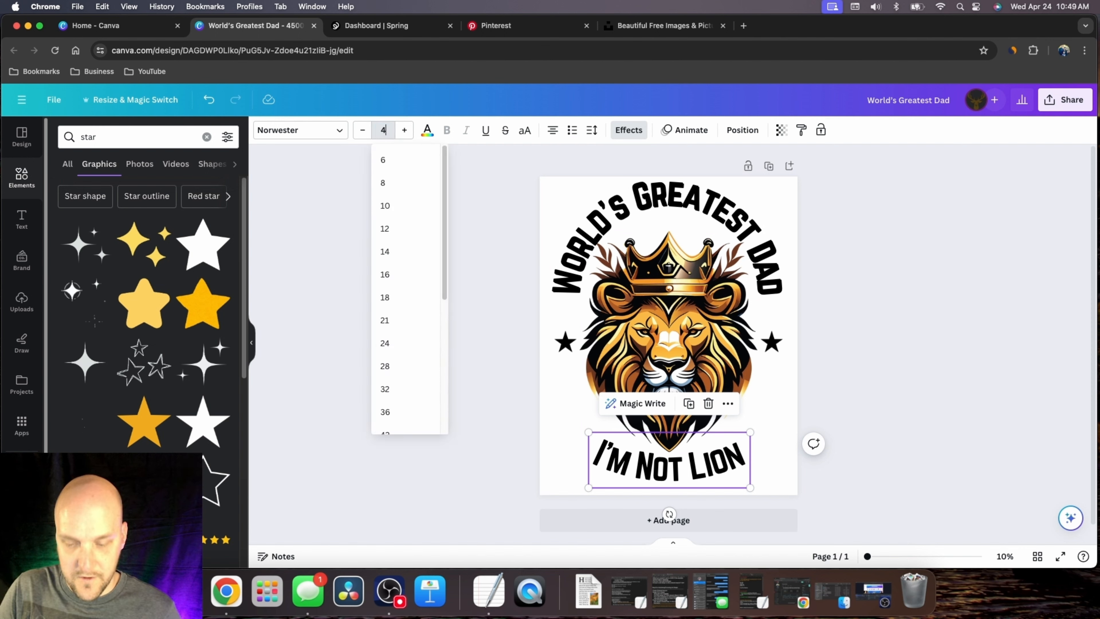
key("Return")
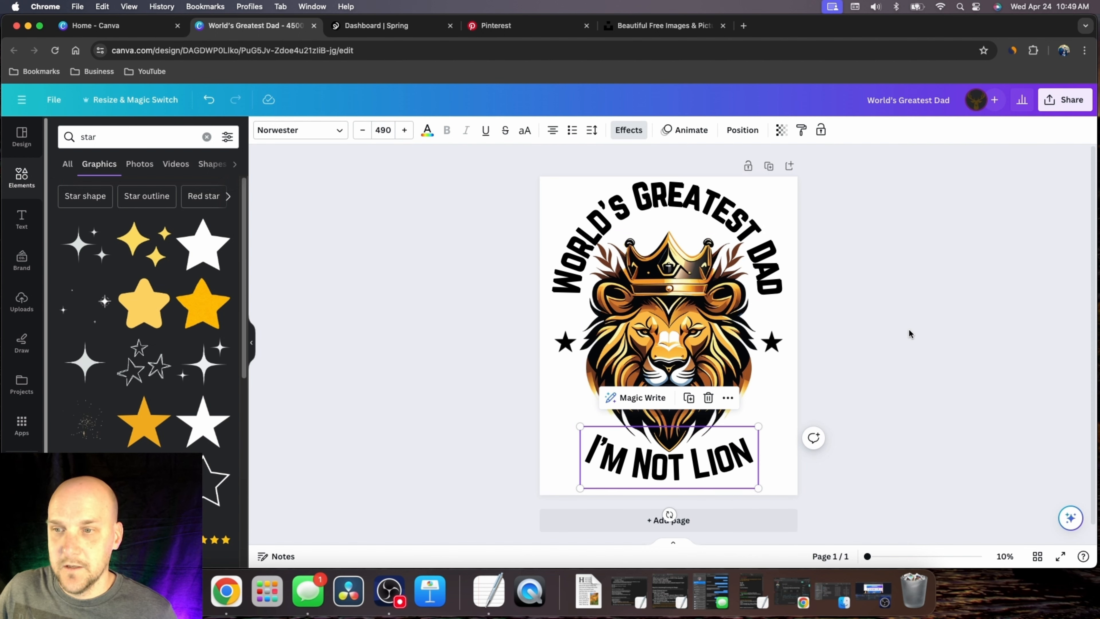
left_click(908, 329)
left_click_drag(730, 460, 726, 463)
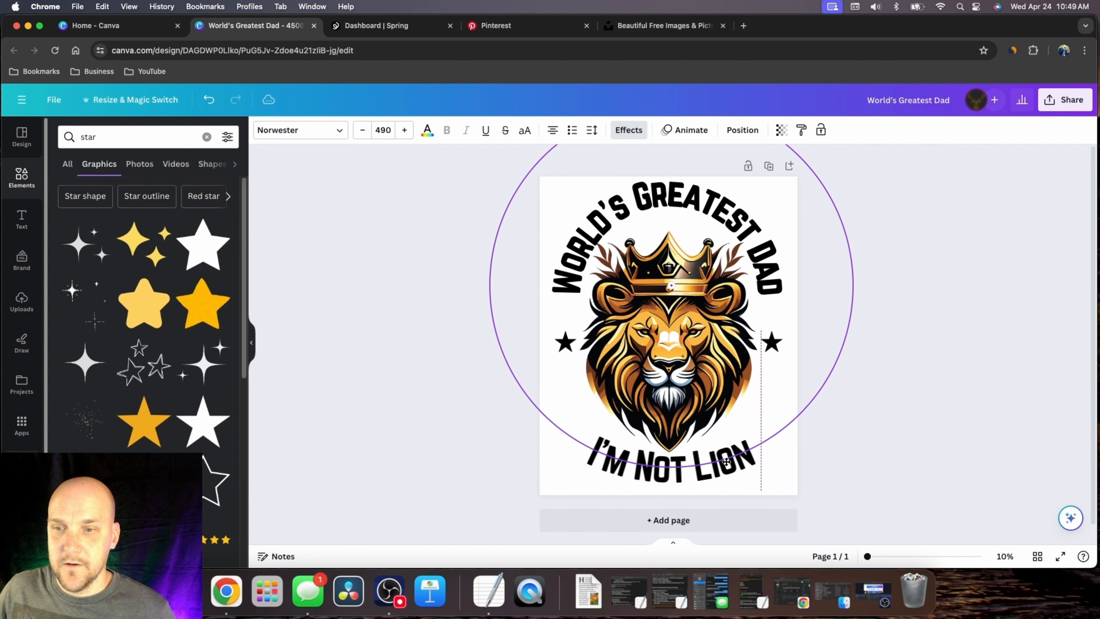
left_click(904, 311)
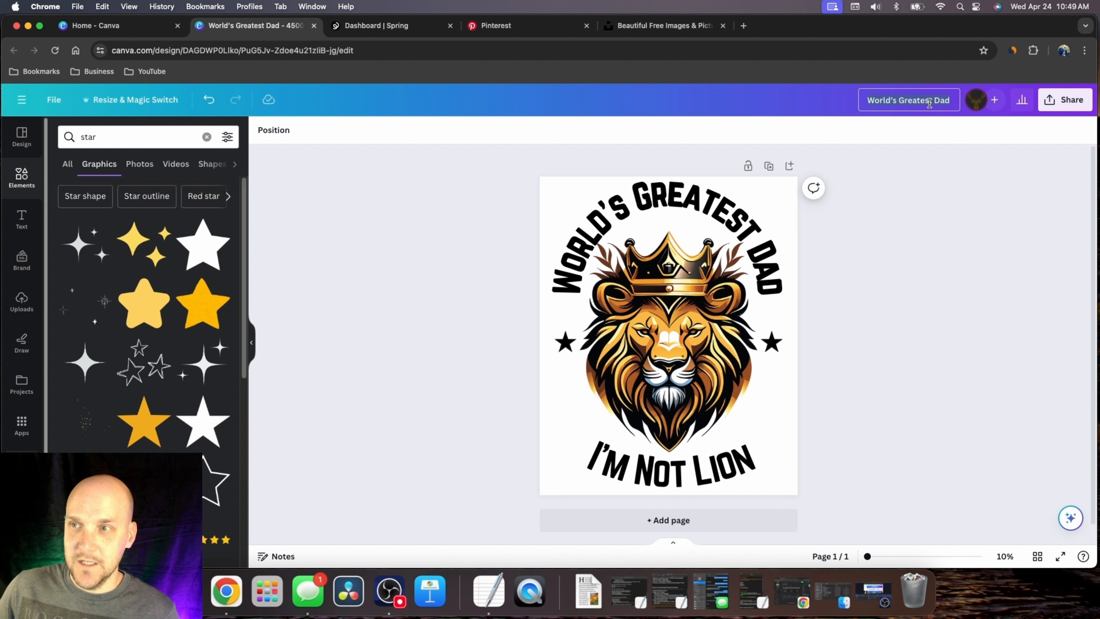
Step: Rename the design as "Lion Dad Shirt"
left_click(942, 102)
type("Lion")
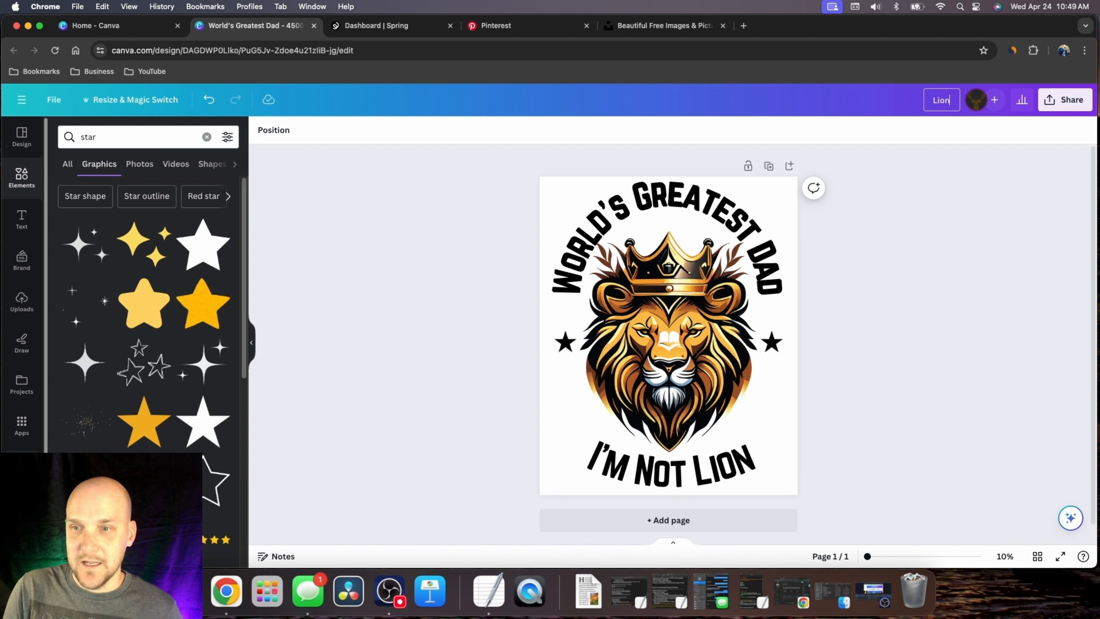
type(" Dad Shirt")
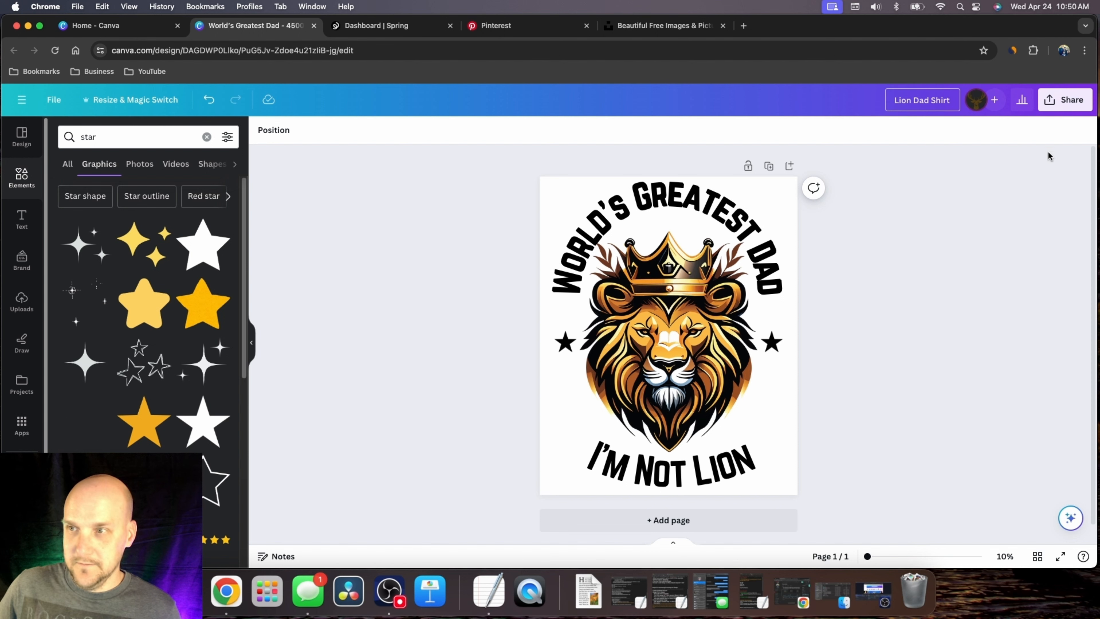
key("Return")
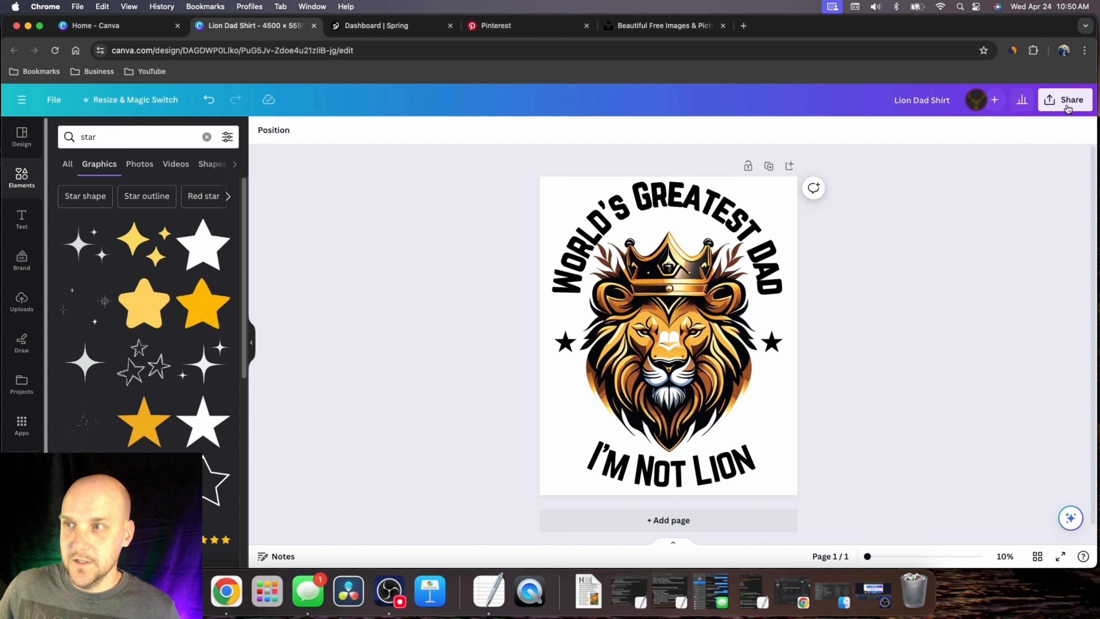
Step: Download the design as a PNG at size 1 with a transparent background
left_click(1065, 100)
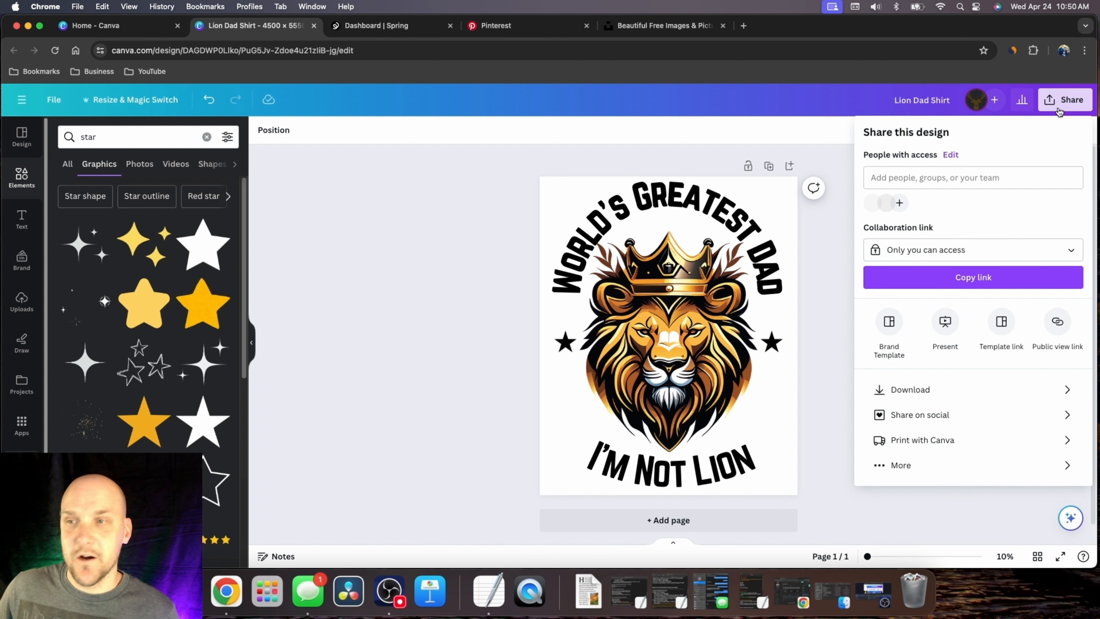
left_click(945, 389)
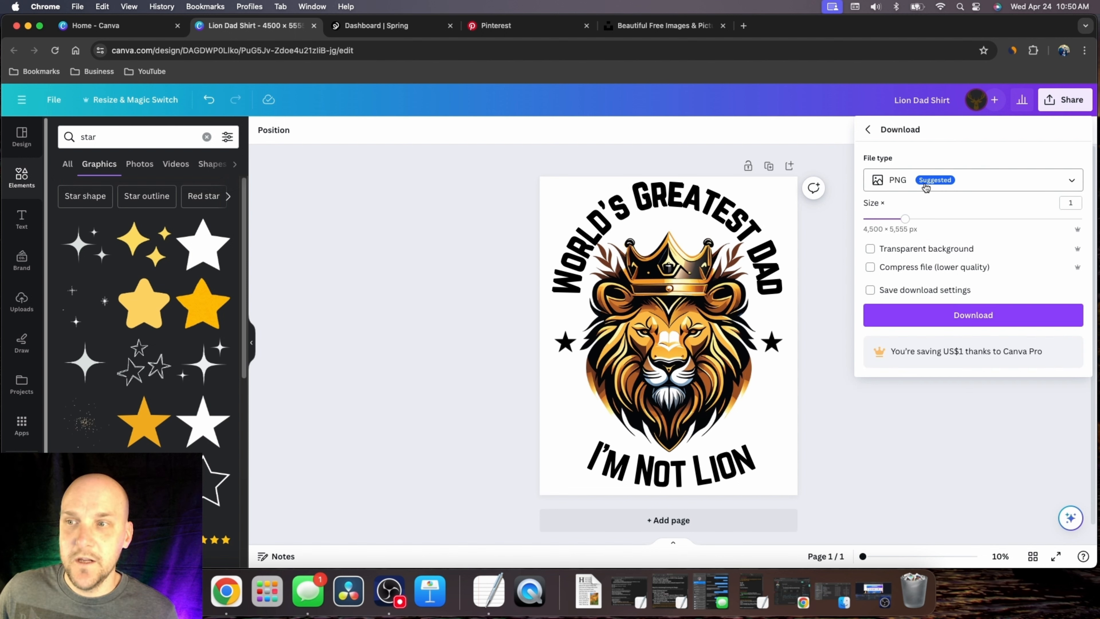
left_click(915, 249)
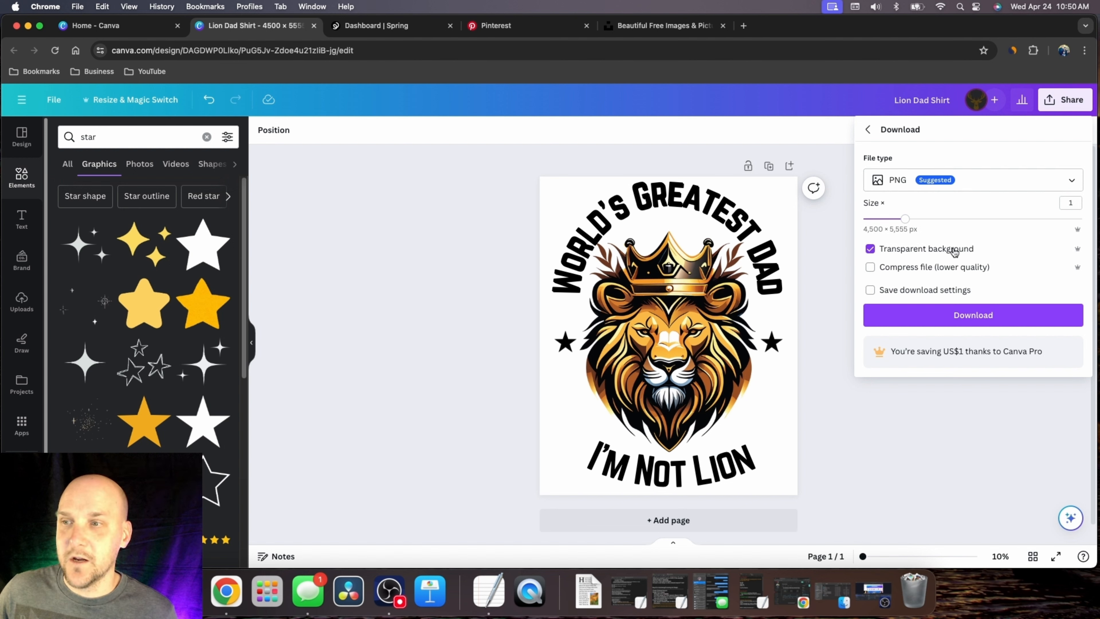
left_click(971, 323)
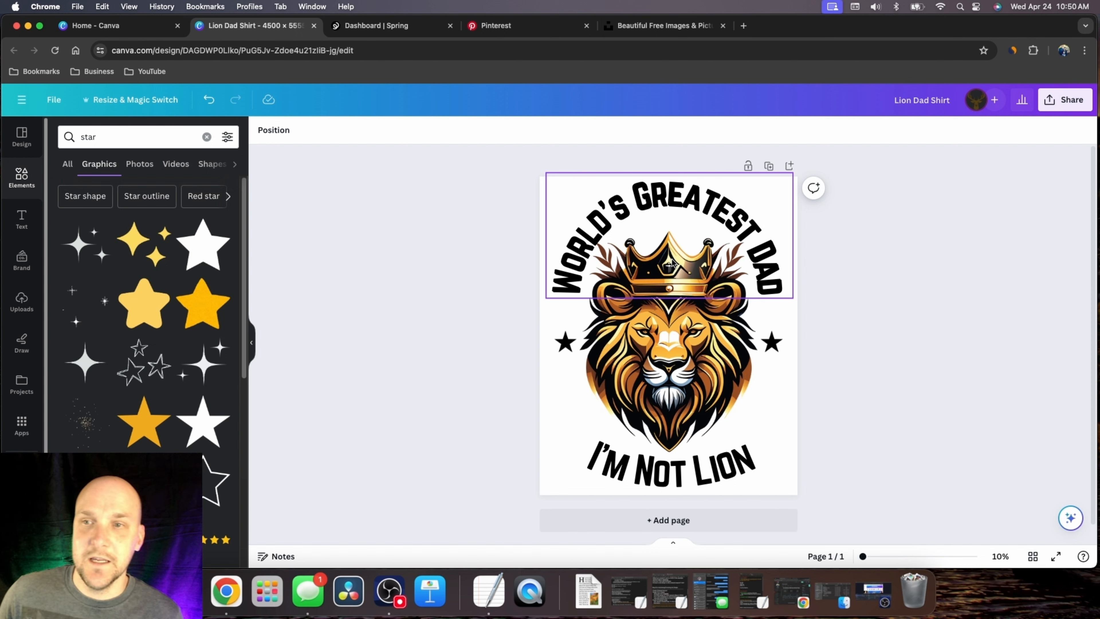
Step: Change the color of the arched "World's Greatest Dad" text to white
left_click(673, 209)
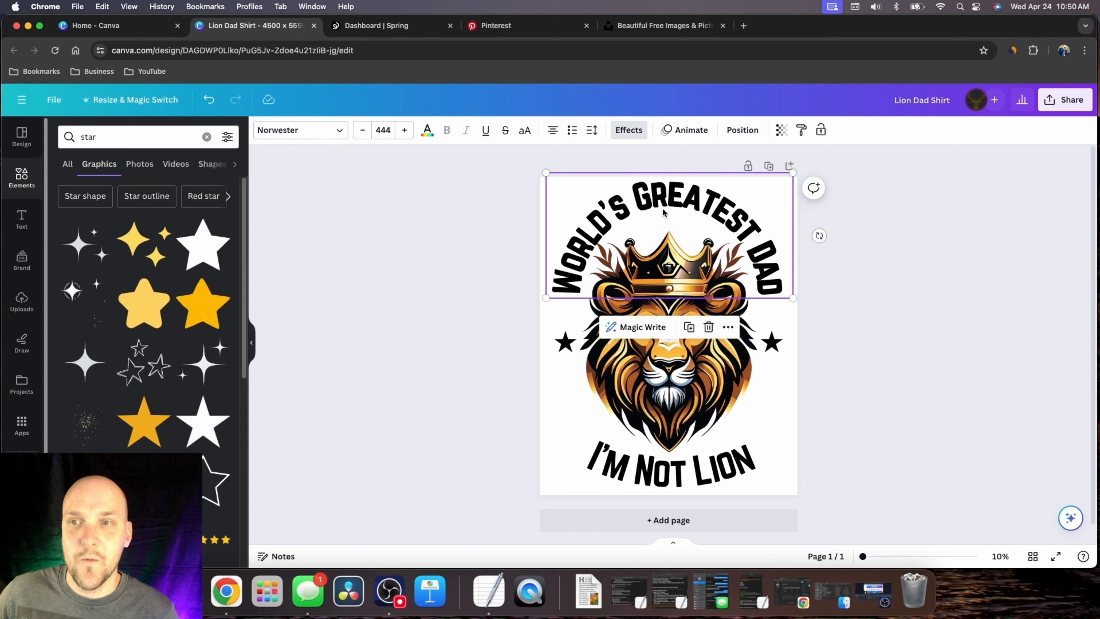
left_click(427, 130)
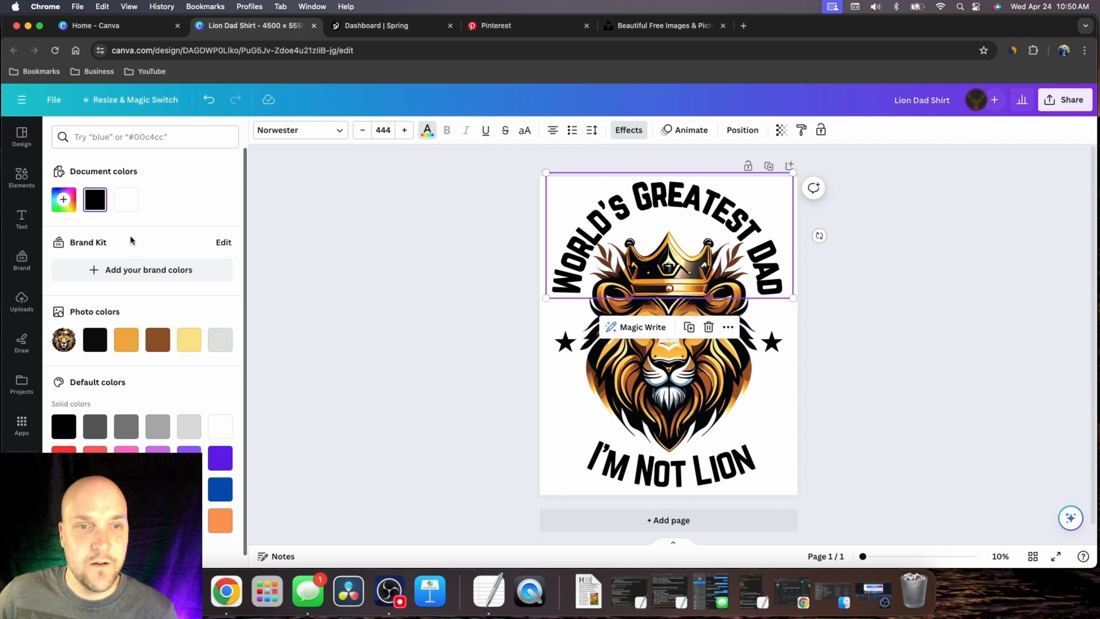
left_click(127, 203)
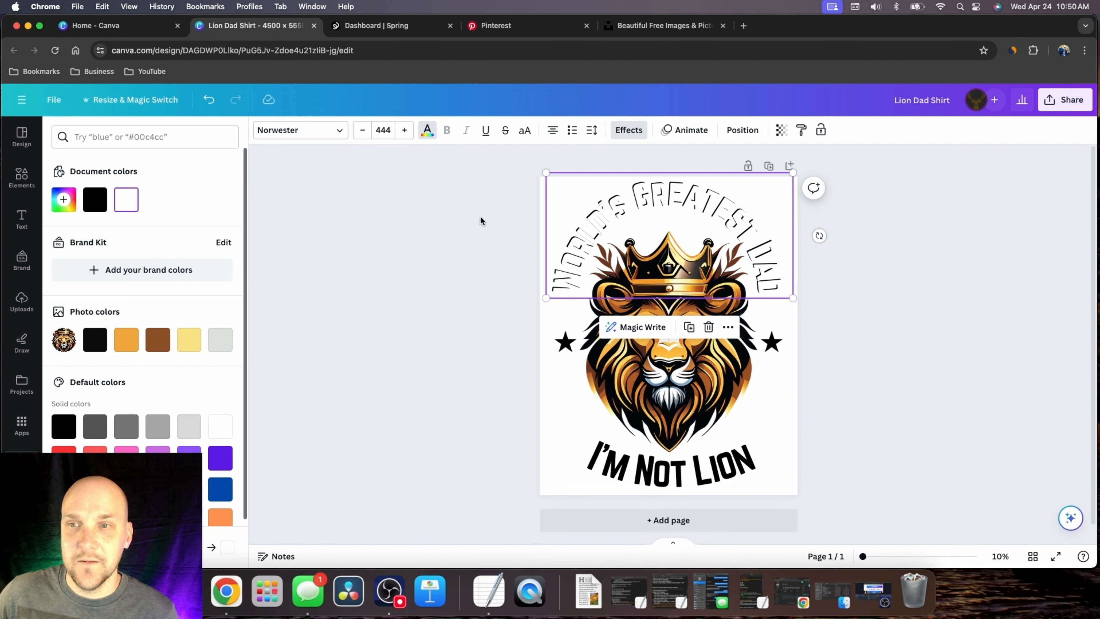
Step: Change both stars beside the lion from black to white
left_click(556, 344)
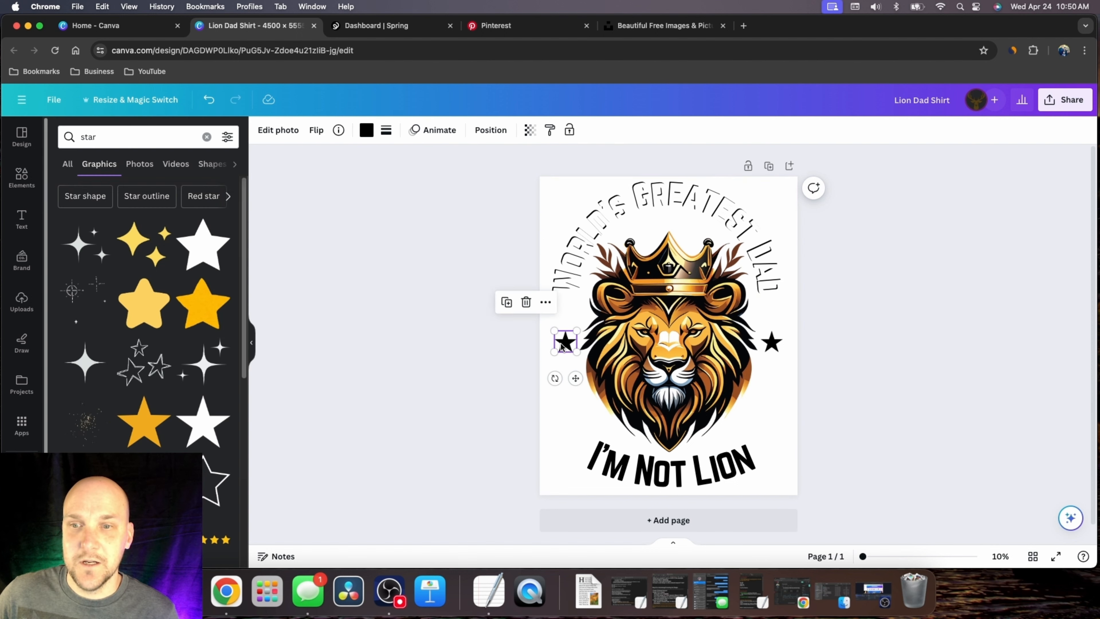
left_click(366, 130)
left_click(126, 202)
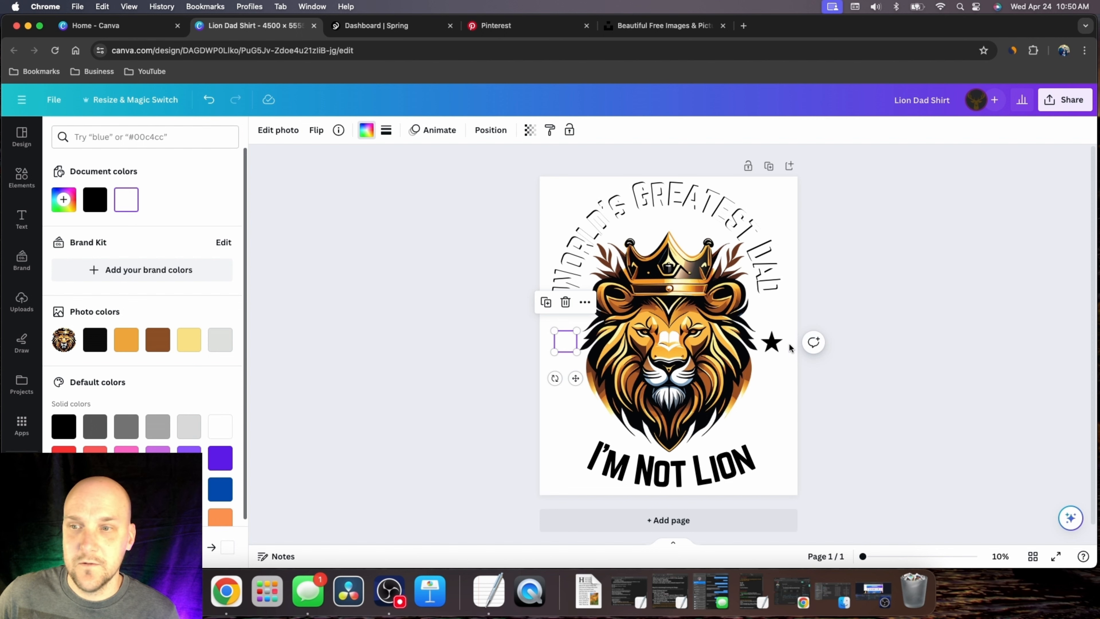
left_click(776, 348)
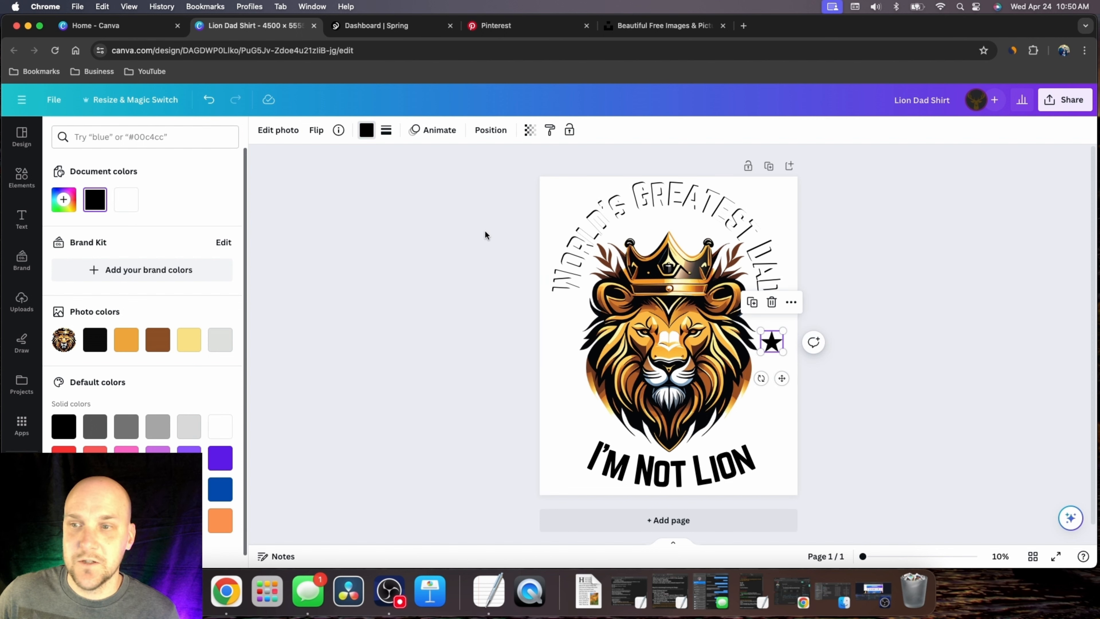
left_click(366, 130)
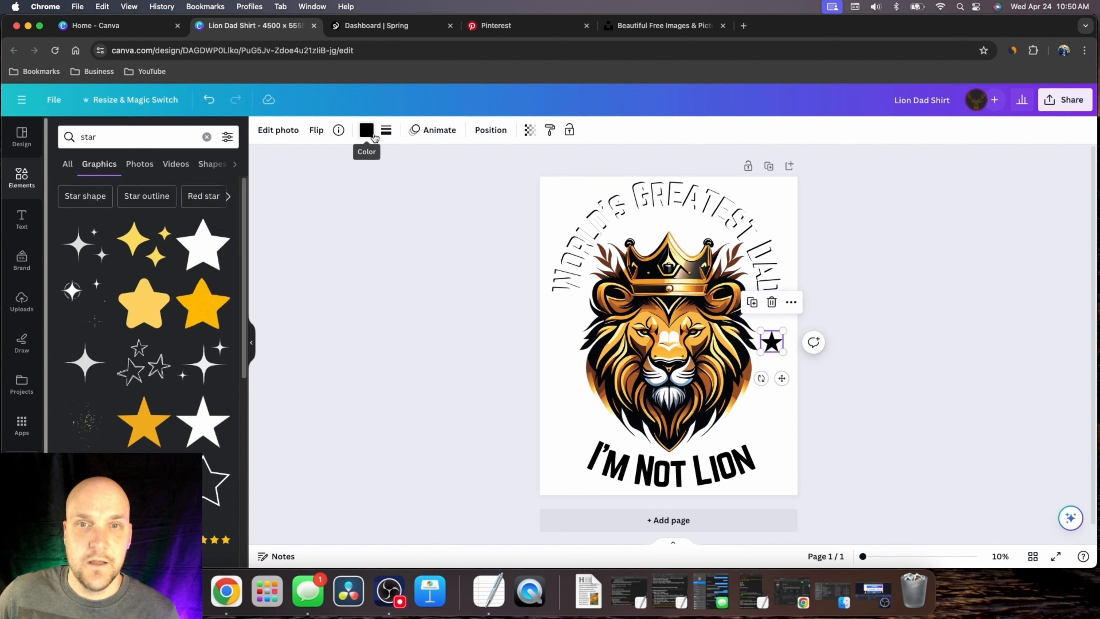
left_click(366, 130)
left_click(126, 200)
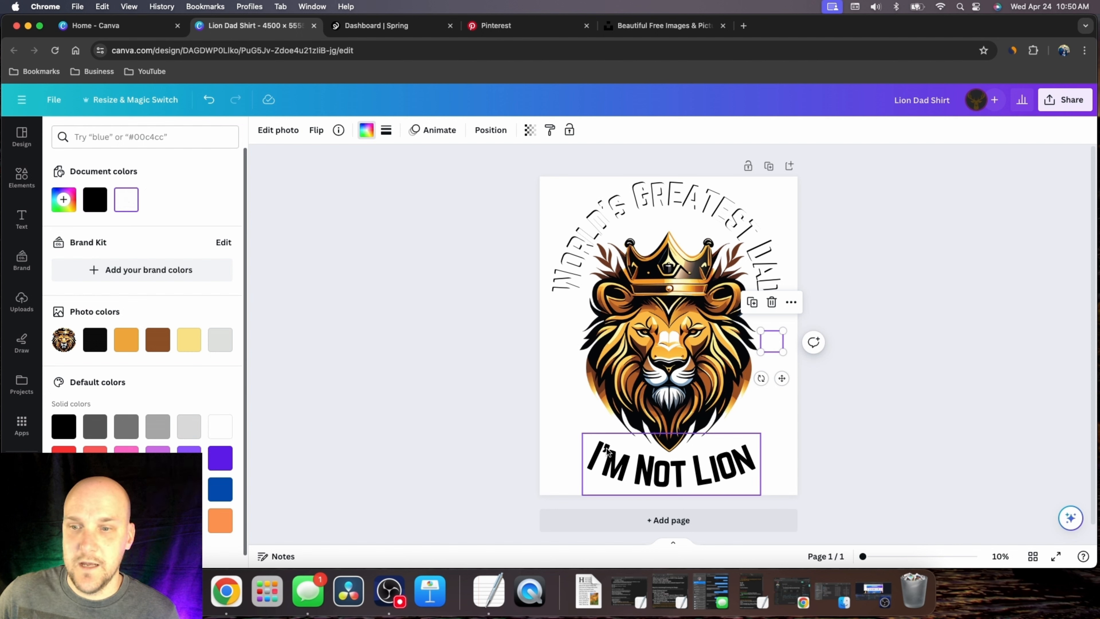
Step: Change the color of the "I'm Not Lion" text to white
left_click(631, 460)
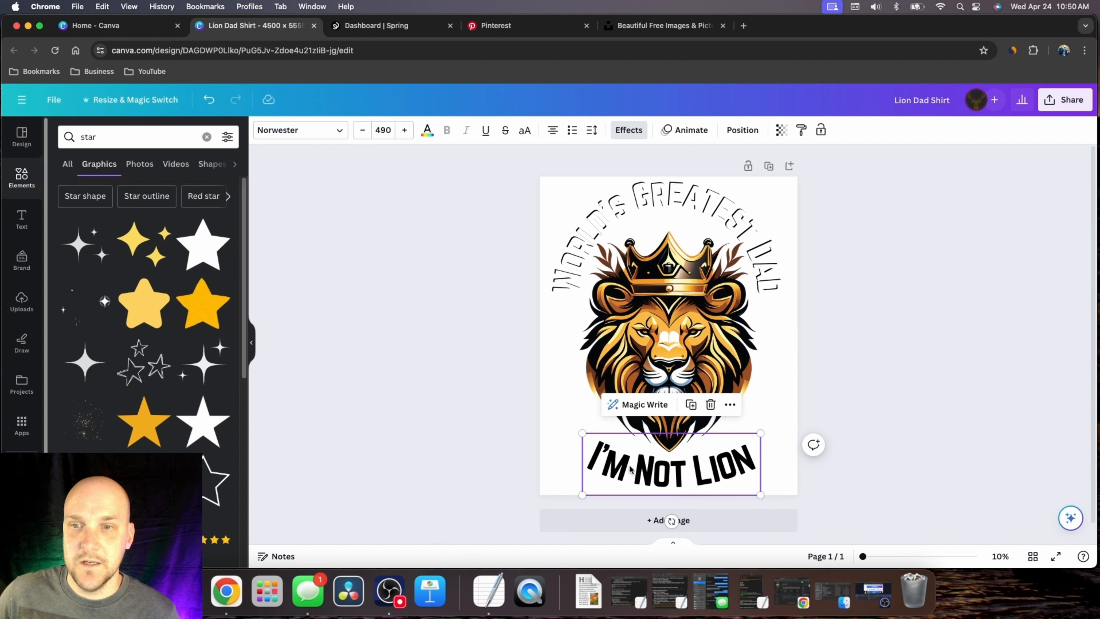
left_click(424, 138)
left_click(126, 200)
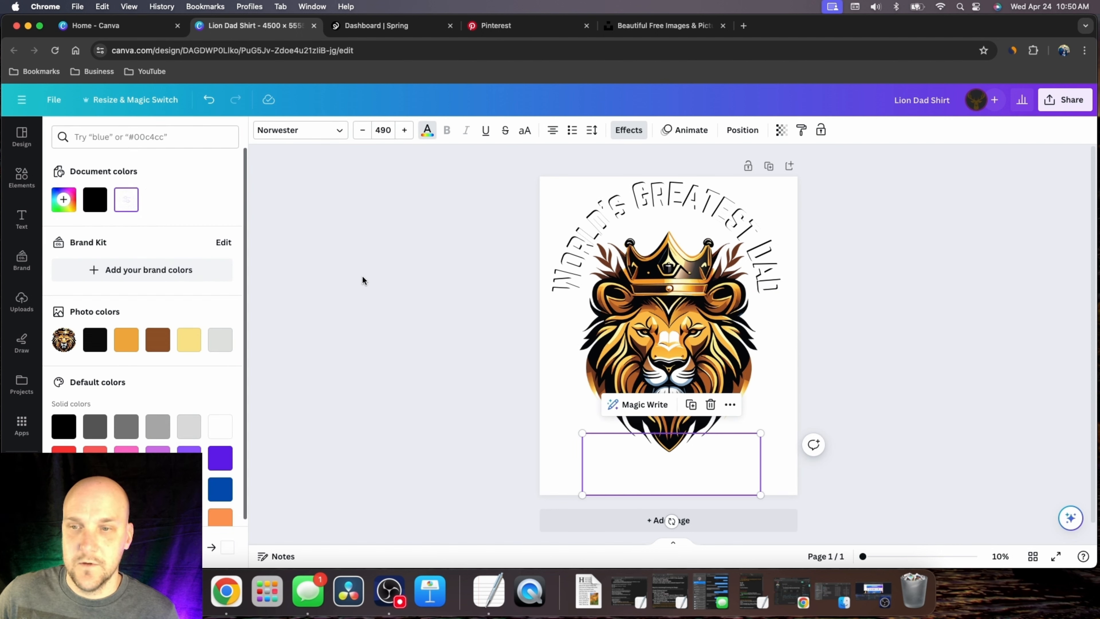
key("Escape")
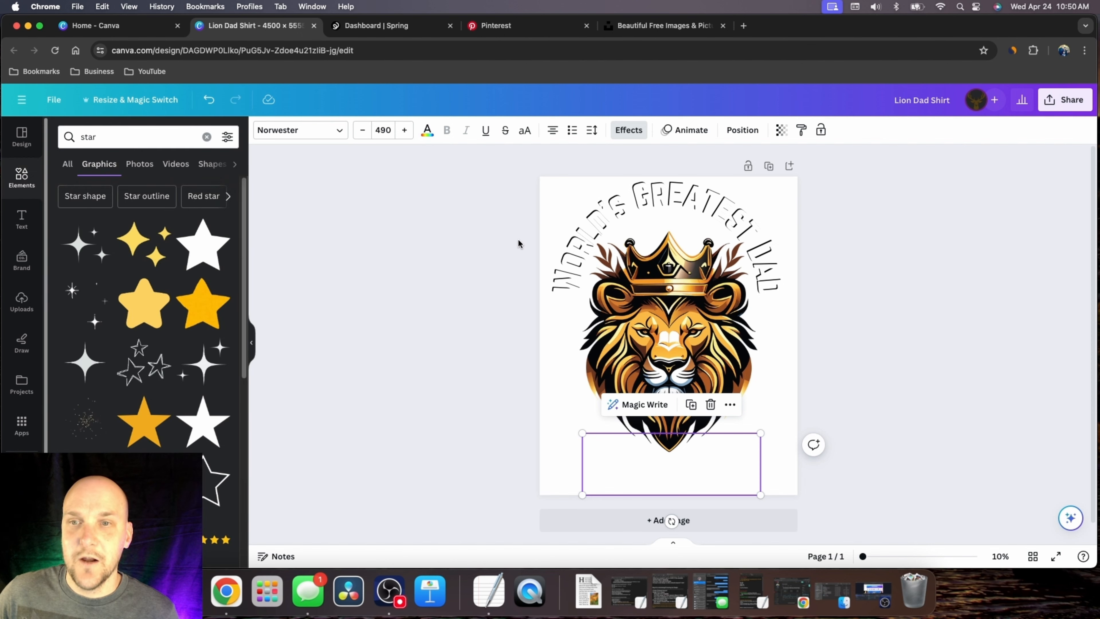
Step: Reset the effect style of the arched "World's Greatest Dad" text to None
left_click(603, 225)
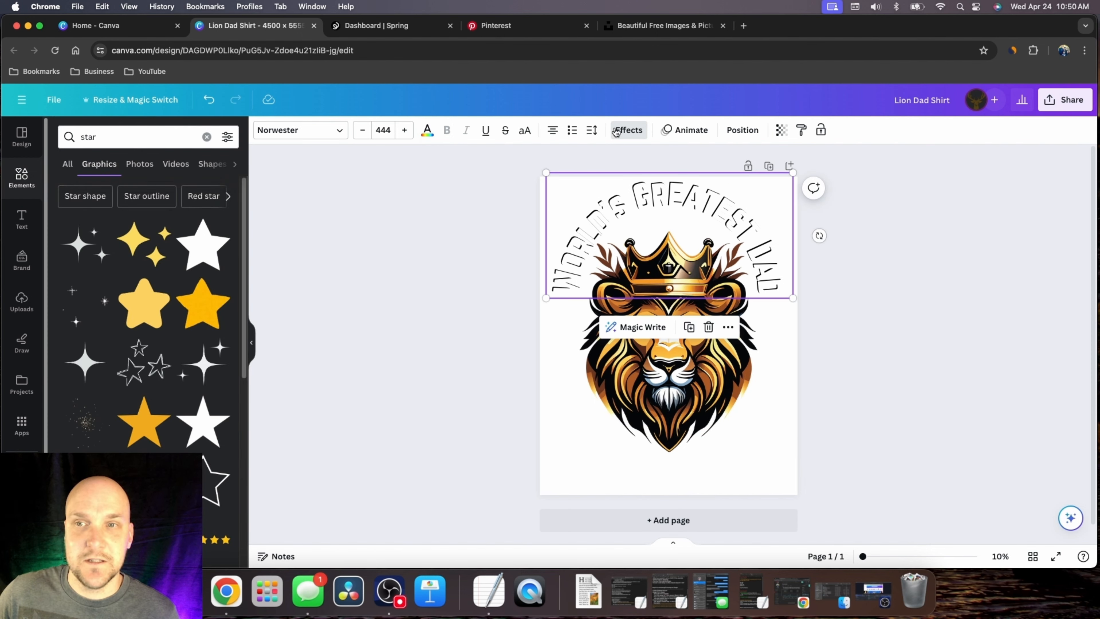
left_click(624, 132)
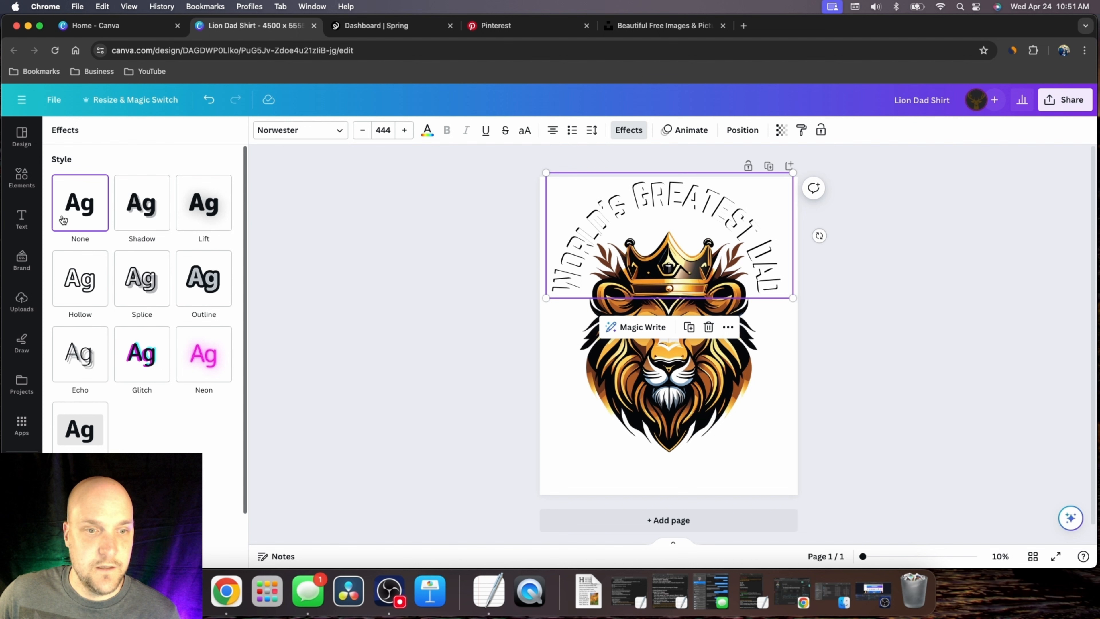
left_click(142, 203)
left_click(77, 195)
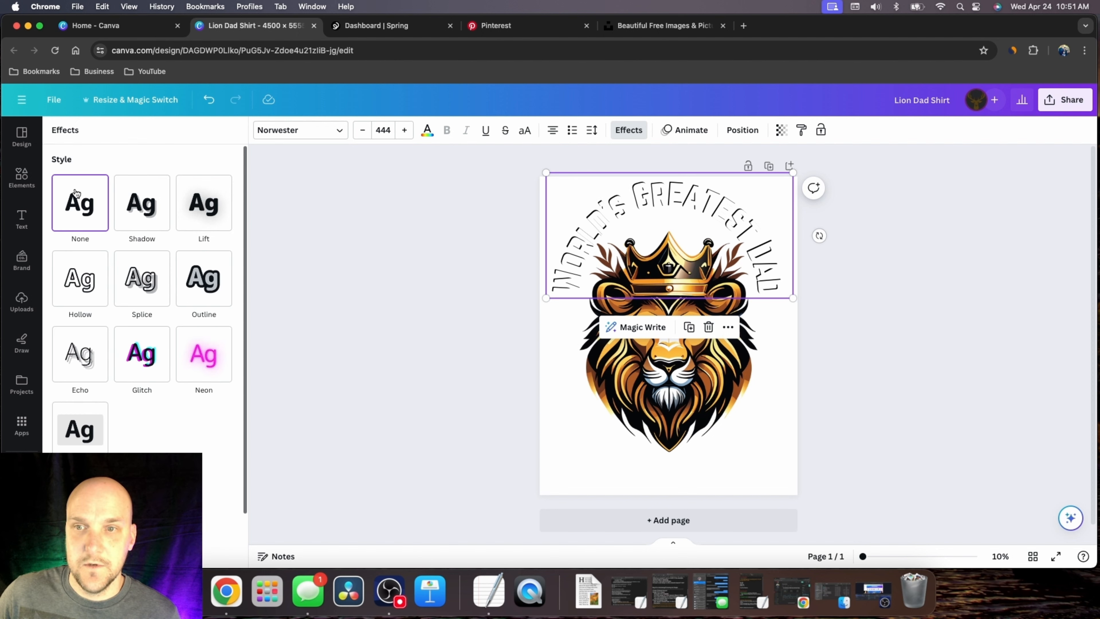
left_click(404, 221)
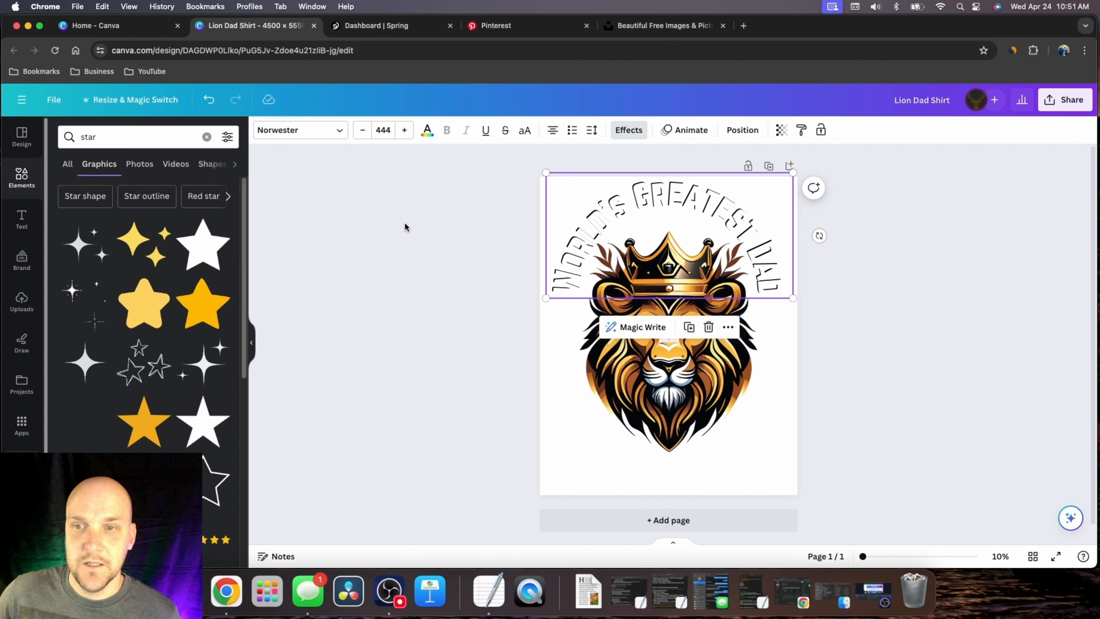
left_click(485, 232)
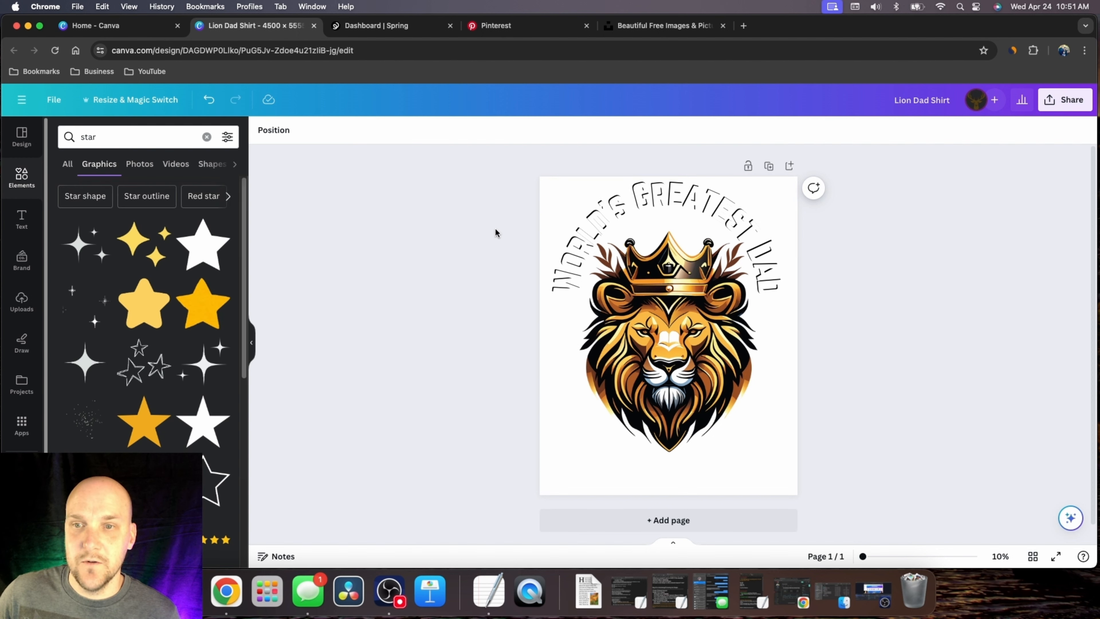
Step: Set the page background color to black
left_click(548, 343)
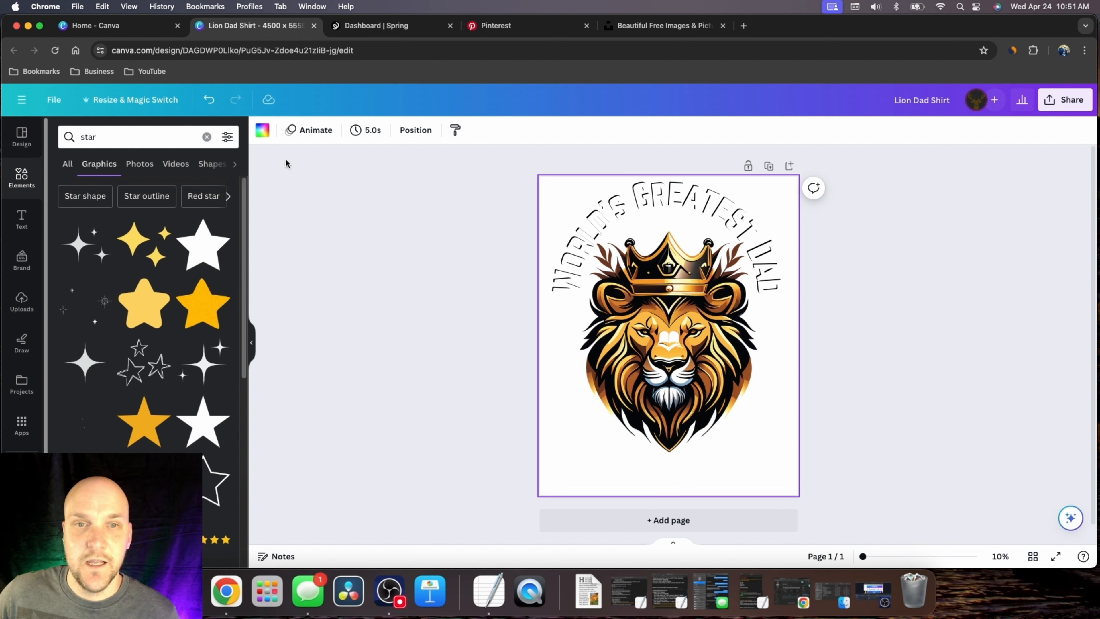
left_click(263, 131)
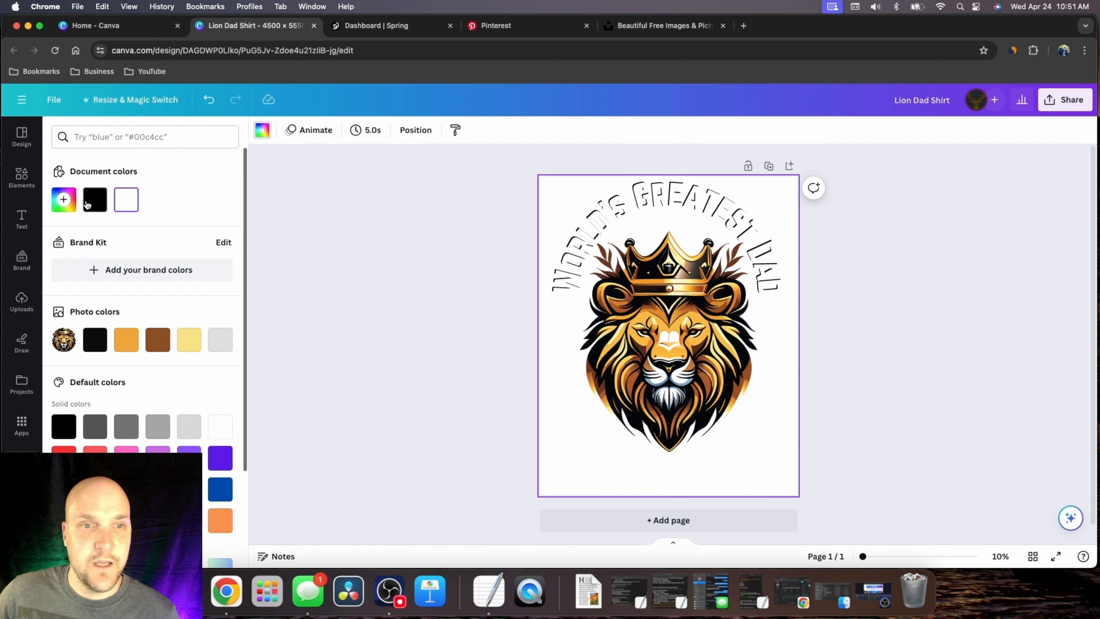
left_click(96, 201)
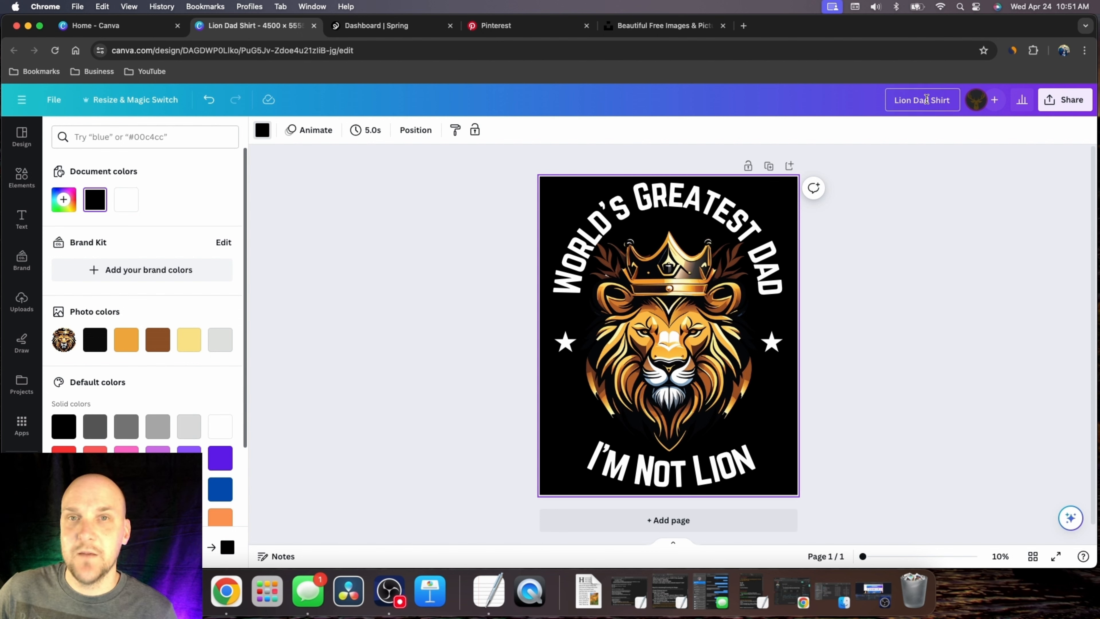
Step: Rename the design as "Lion Dad Shirt Black" and open its sharing options
left_click(951, 99)
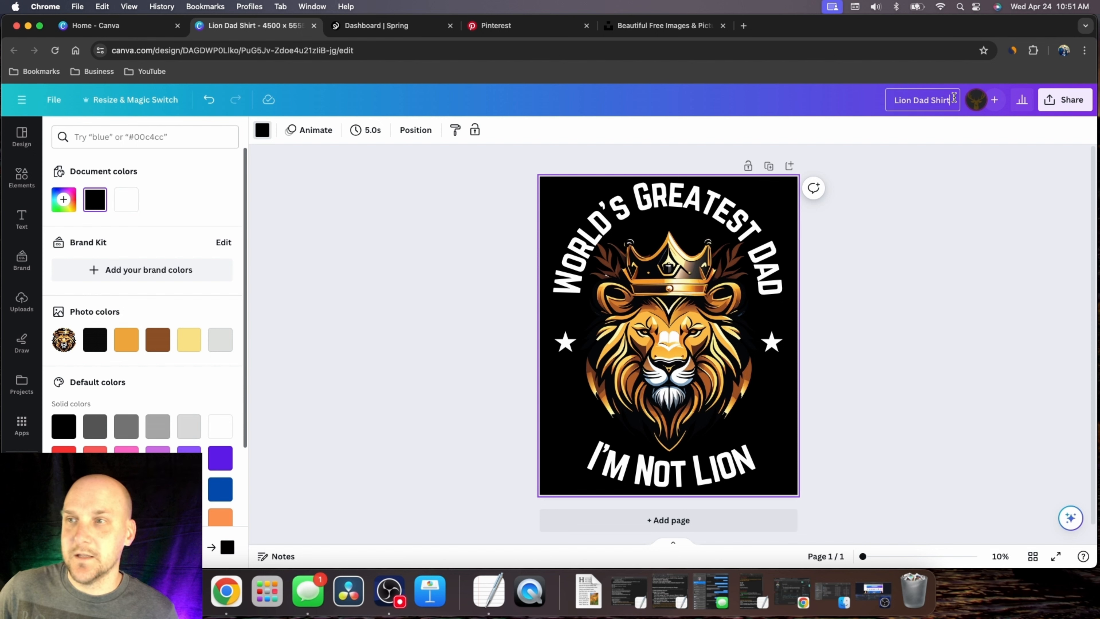
type("Black")
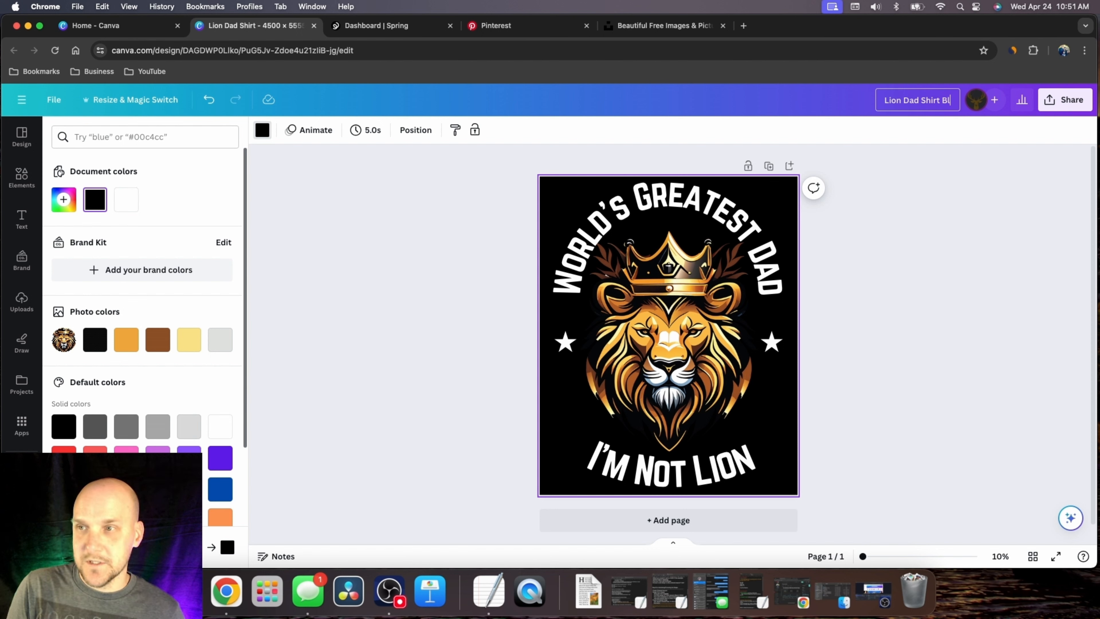
left_click(1064, 107)
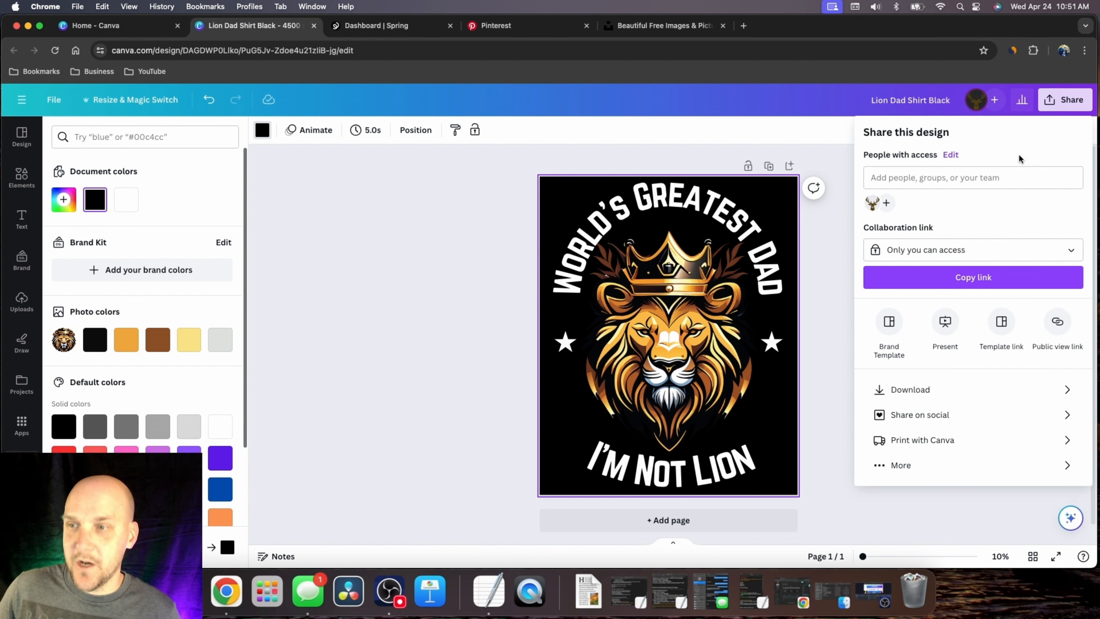
Step: Download the black-shirt design as a PNG at size 1 with a transparent background
left_click(940, 395)
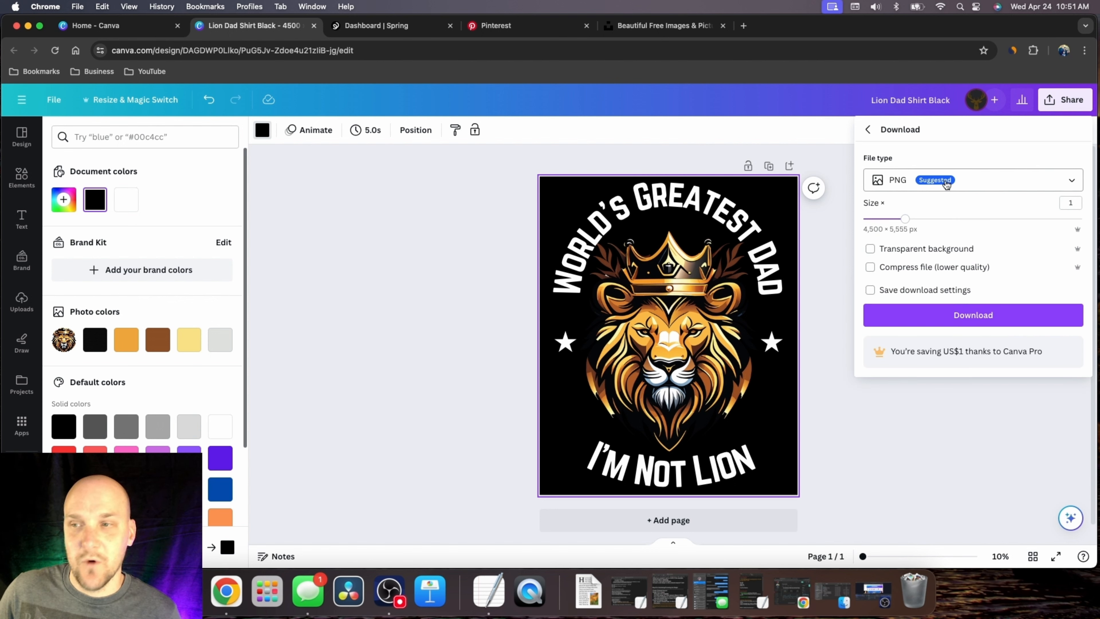
left_click(901, 253)
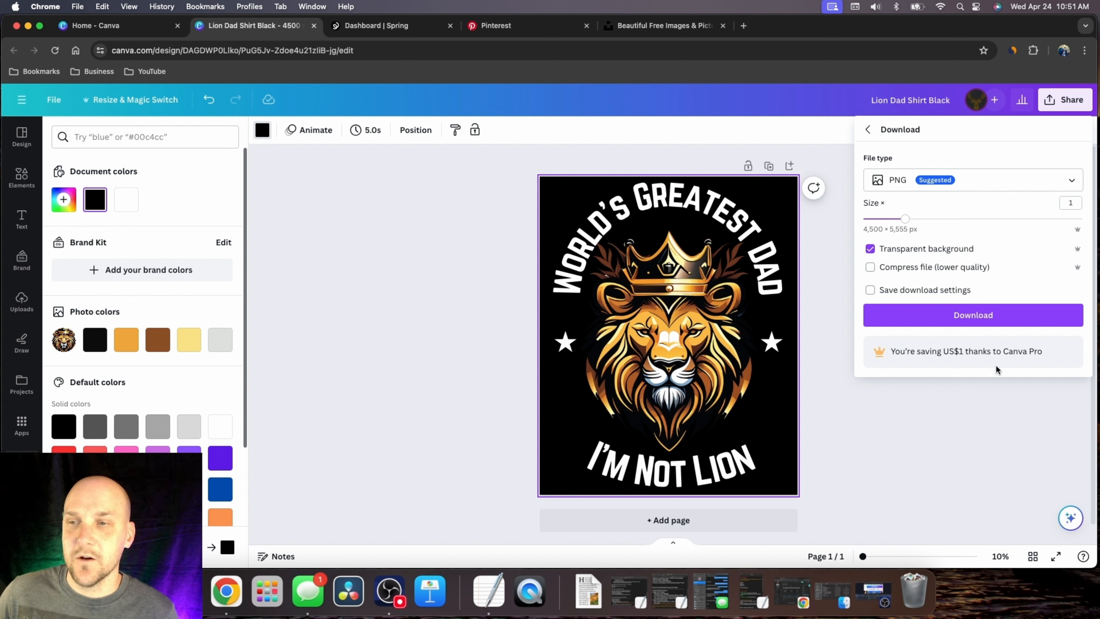
left_click(989, 315)
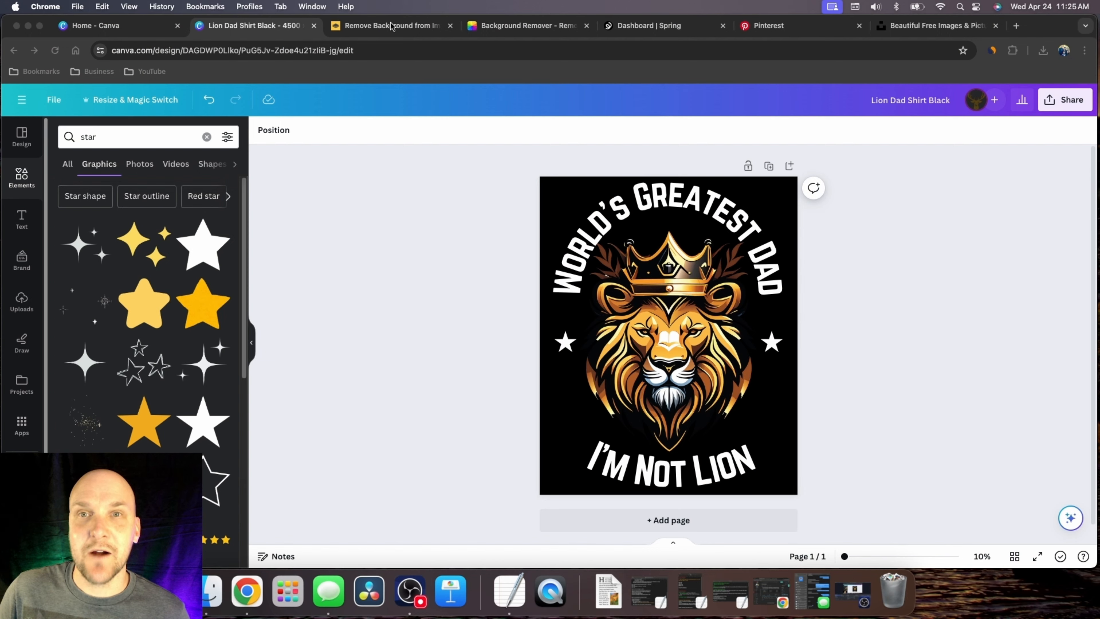
Step: Look over the remove.bg page and the other background remover site as alternatives for making backgrounds transparent
left_click(391, 26)
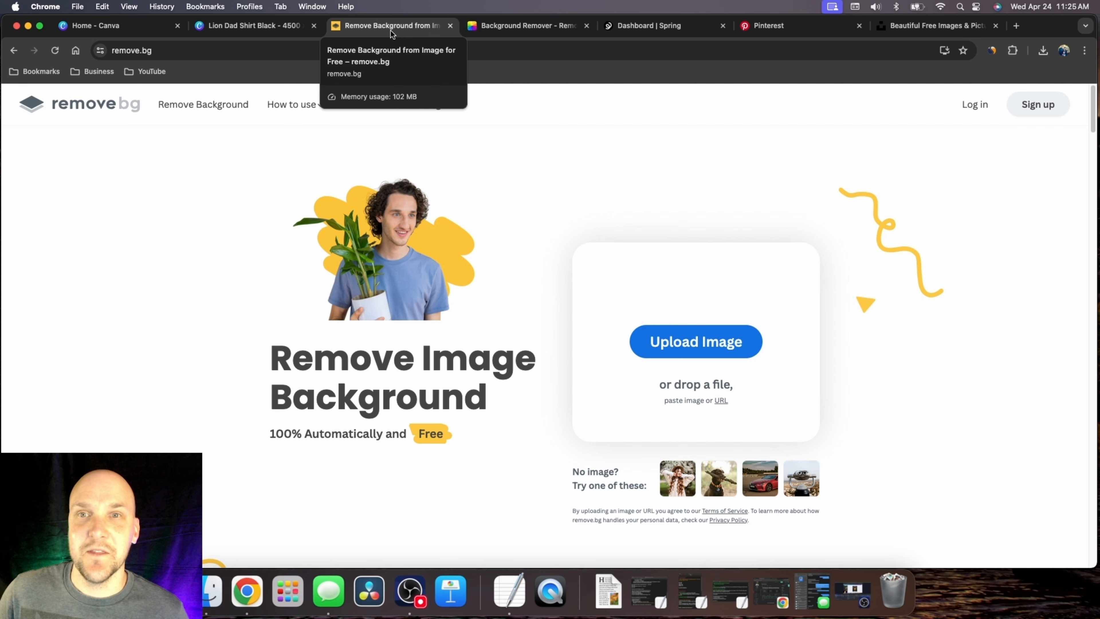
left_click(519, 26)
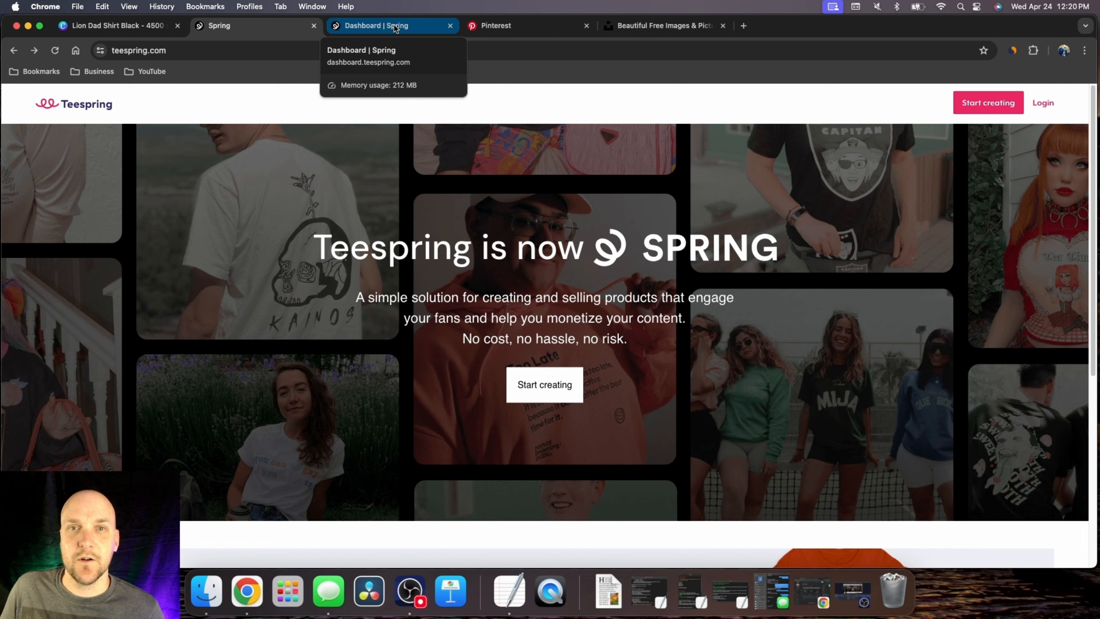
Step: Switch to the Spring dashboard and start a new product using the Classic Crew Neck T-Shirt from the men's T-shirts
left_click(396, 27)
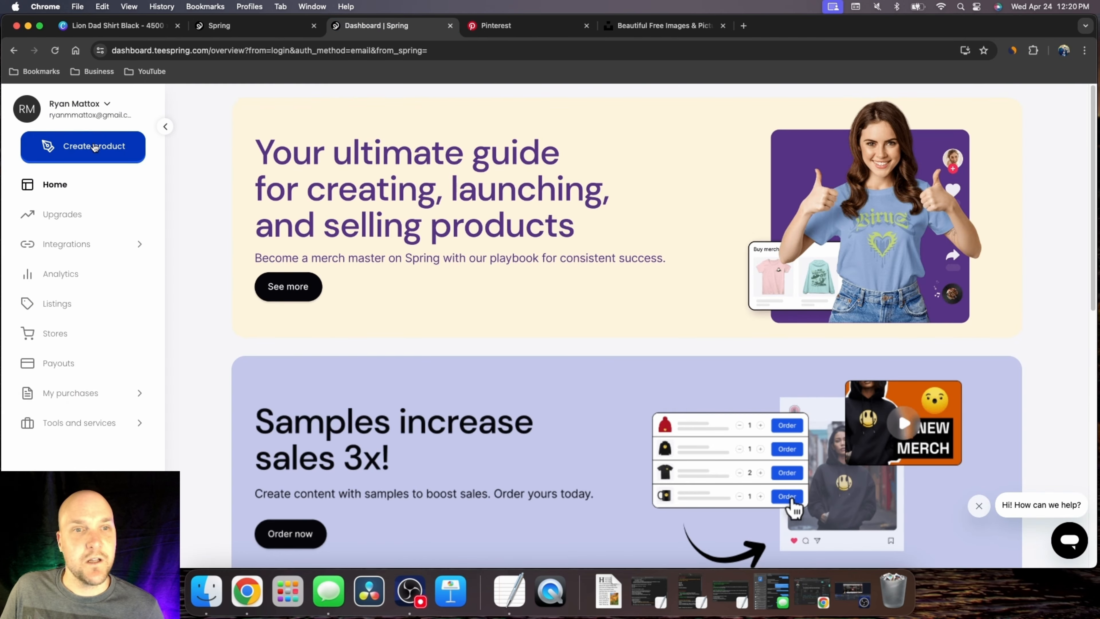
left_click(110, 149)
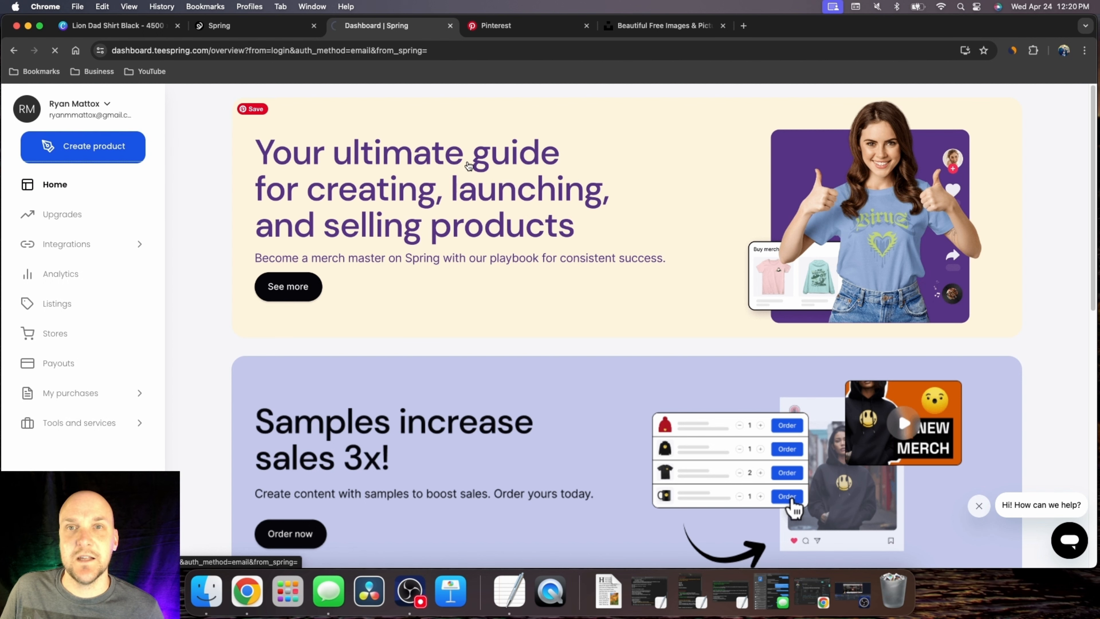
mouse_move(403, 170)
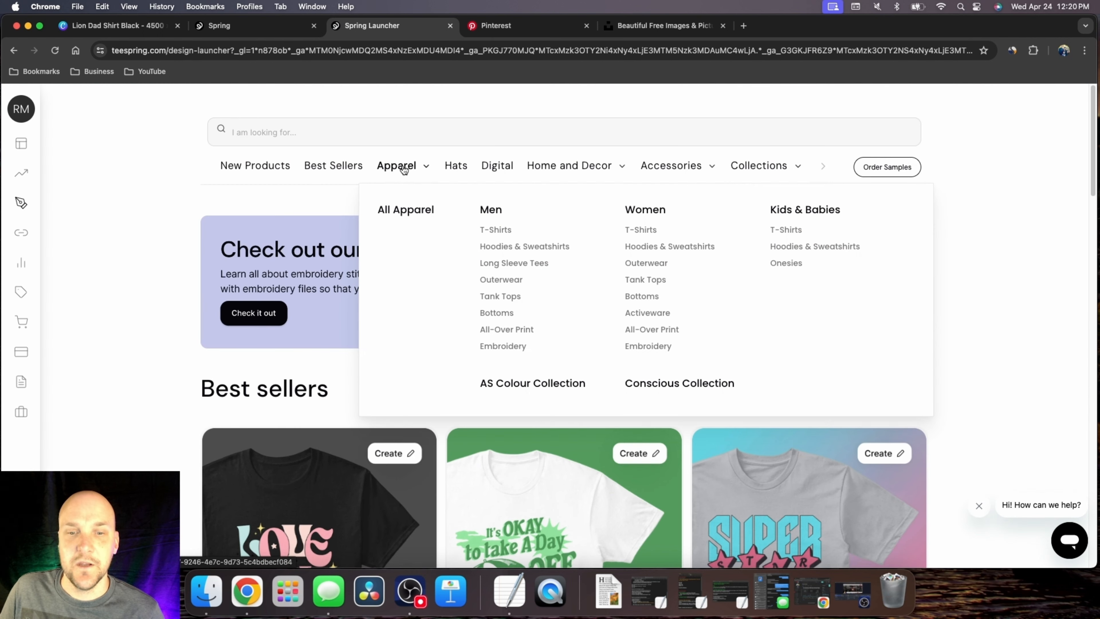
left_click(496, 230)
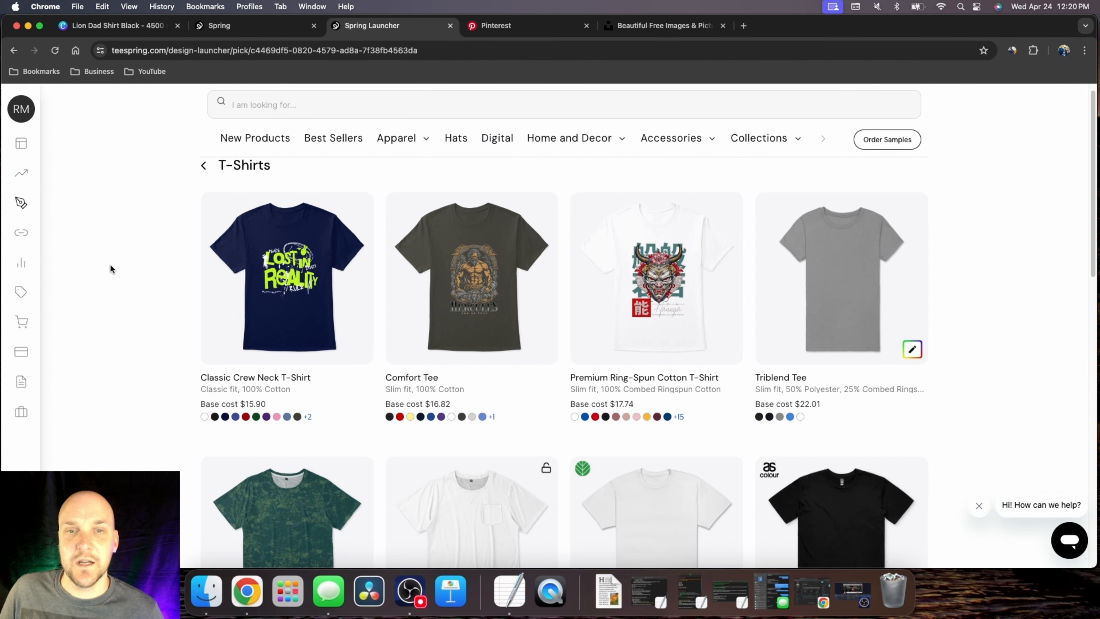
left_click(292, 267)
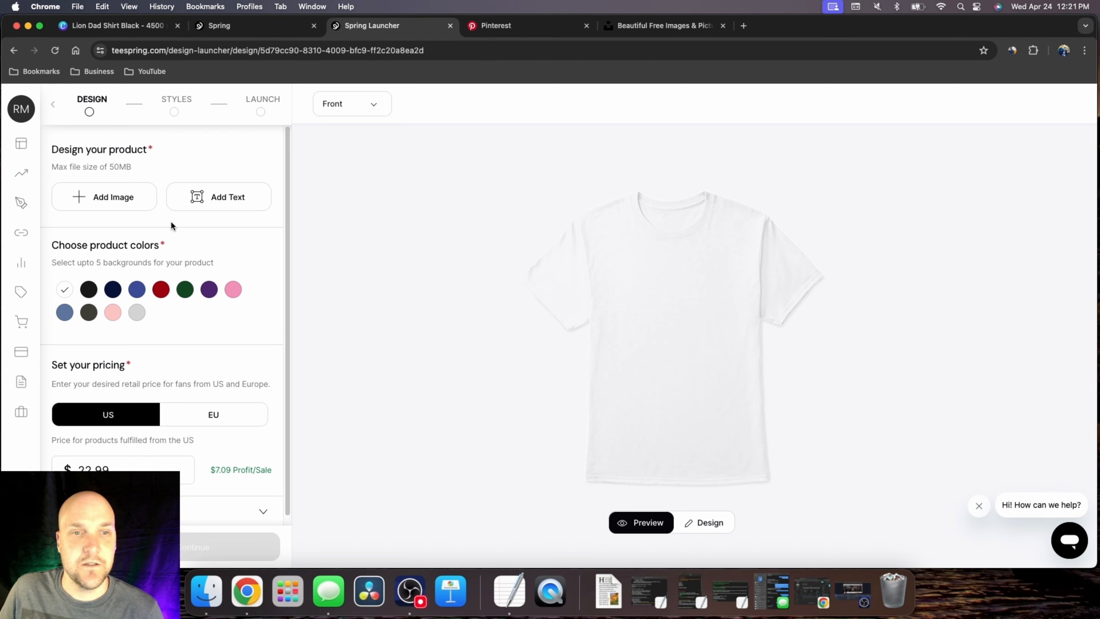
Step: Add the image "World's Greatest Dad White BG.png" from Downloads to the front of the shirt
left_click(108, 201)
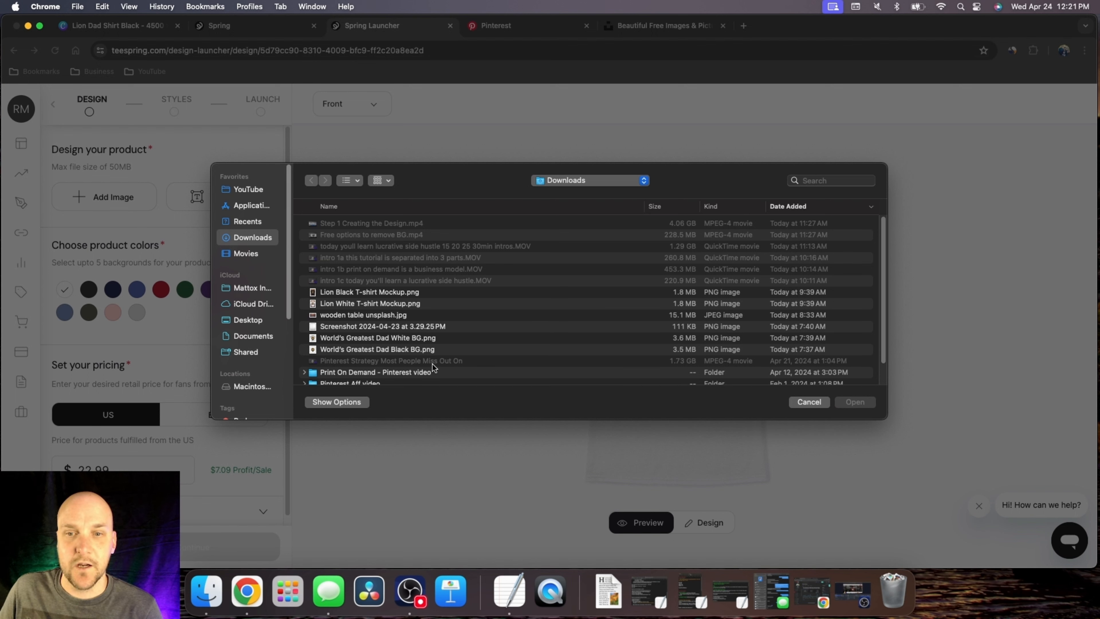
left_click(423, 342)
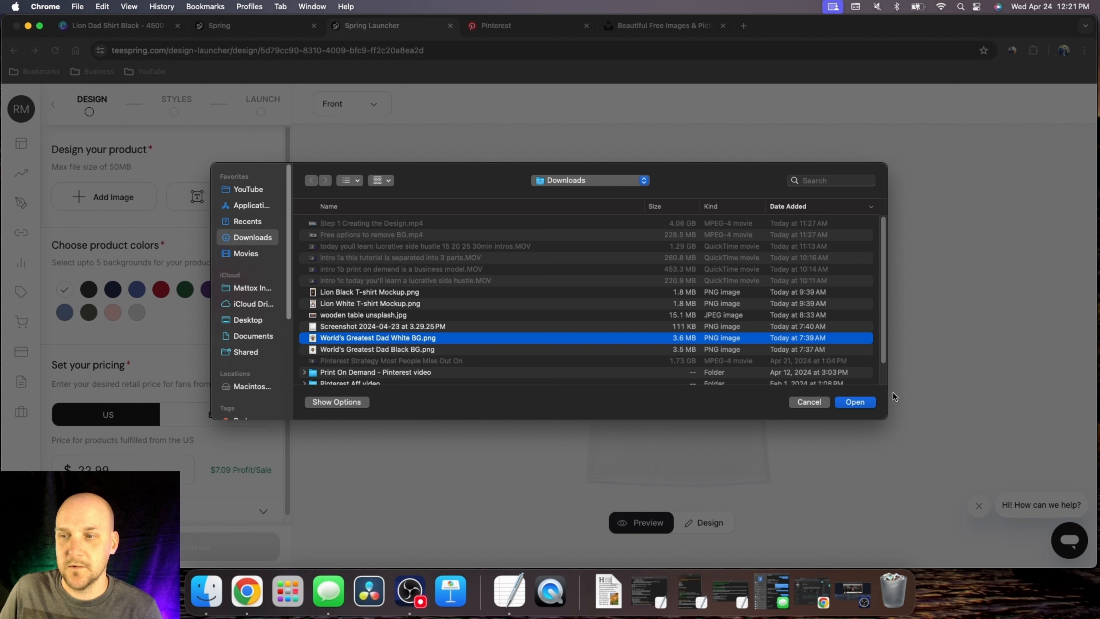
left_click(854, 402)
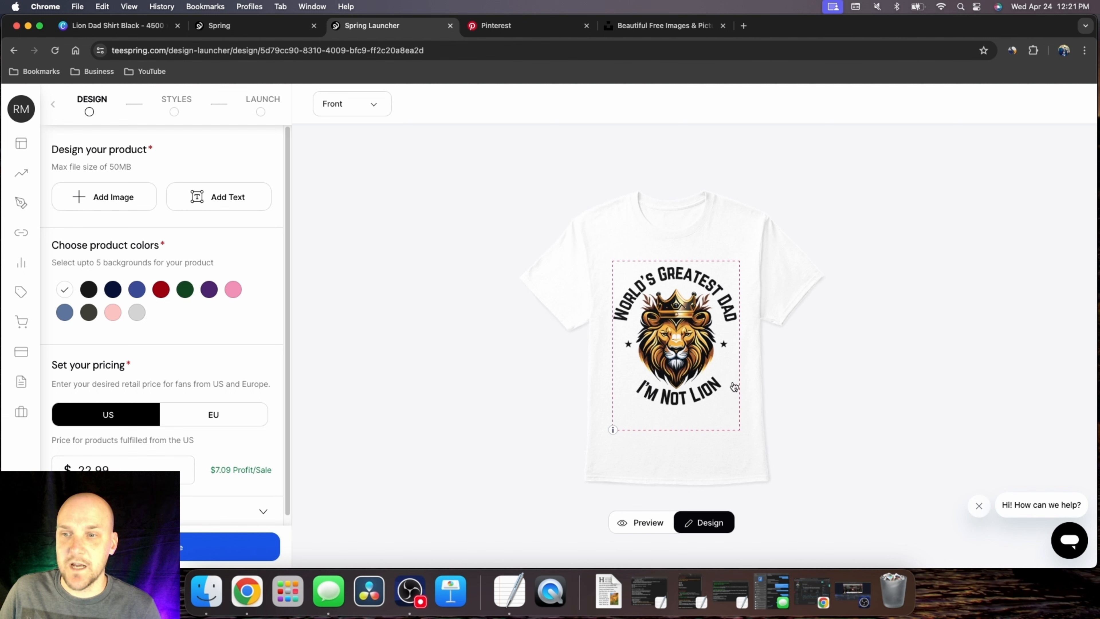
Step: Enlarge the lion artwork to about 13.36" x 16.49", shrink it back inside the print area, and deselect it
left_click(712, 374)
left_click_drag(739, 413, 742, 426)
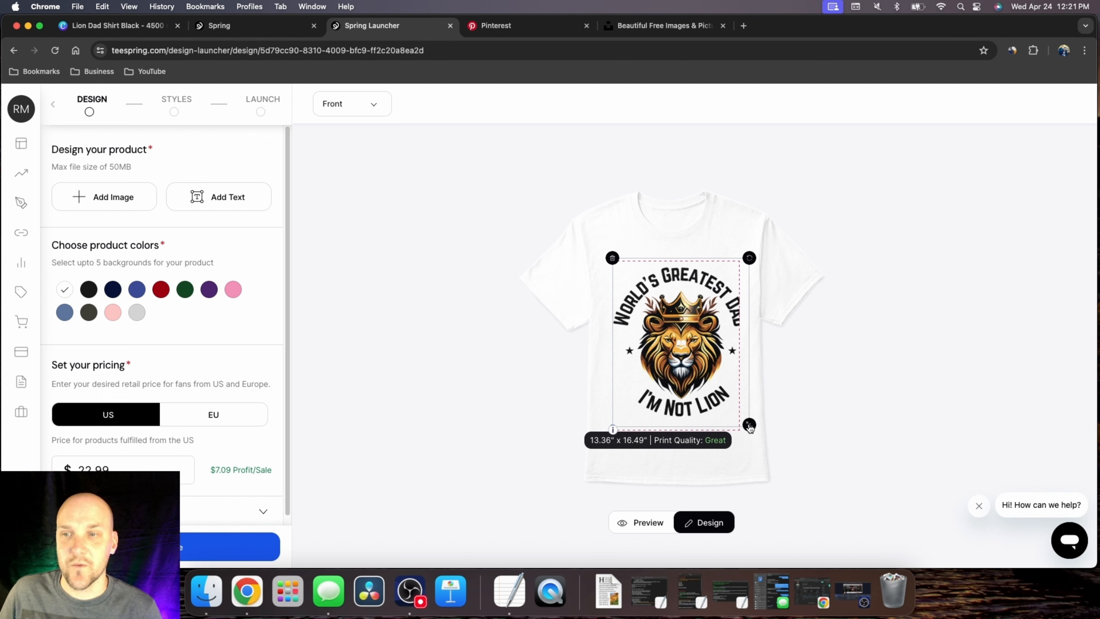
left_click_drag(749, 425, 730, 400)
left_click(841, 390)
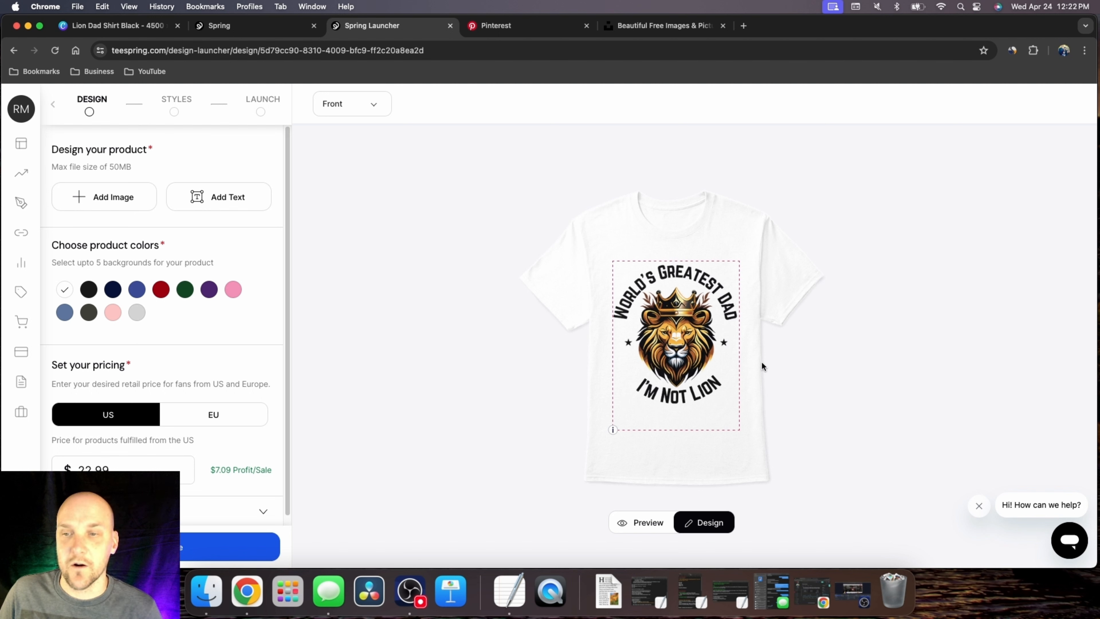
left_click(373, 109)
left_click(362, 115)
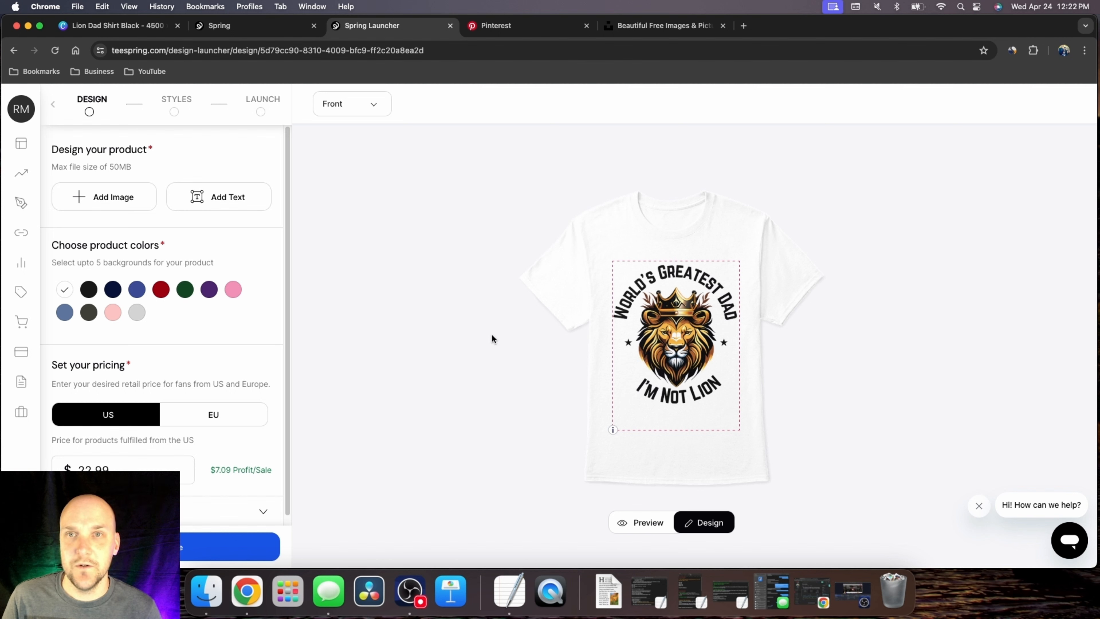
Step: Delete the artwork on the shirt front and replace it with "World's Greatest Dad Black BG.png" from Downloads
left_click(661, 316)
key("BackSpace")
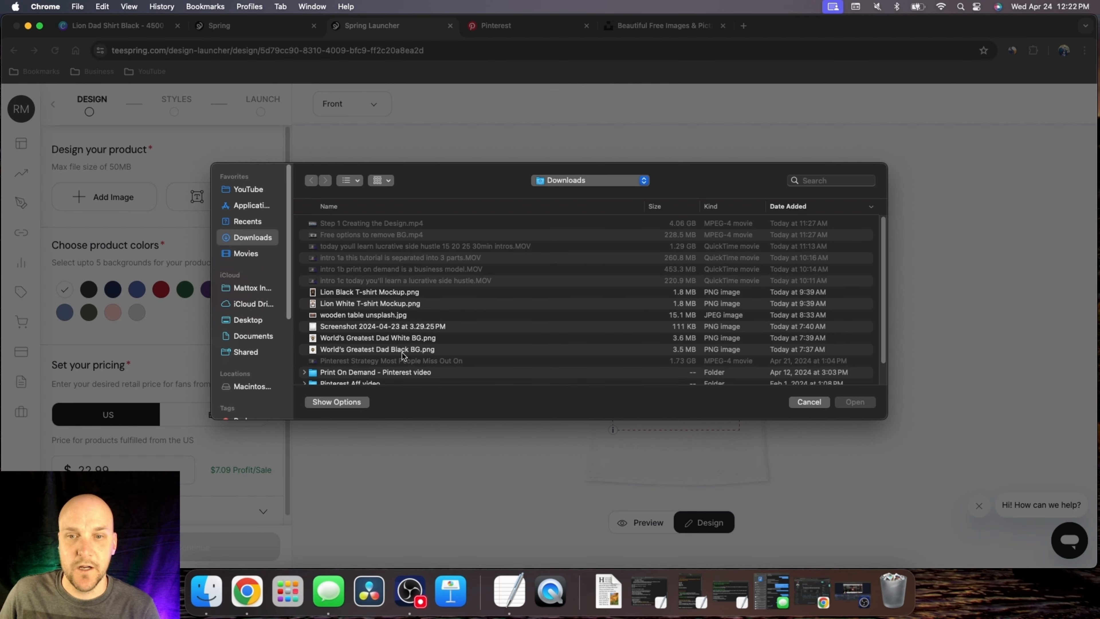
left_click(415, 350)
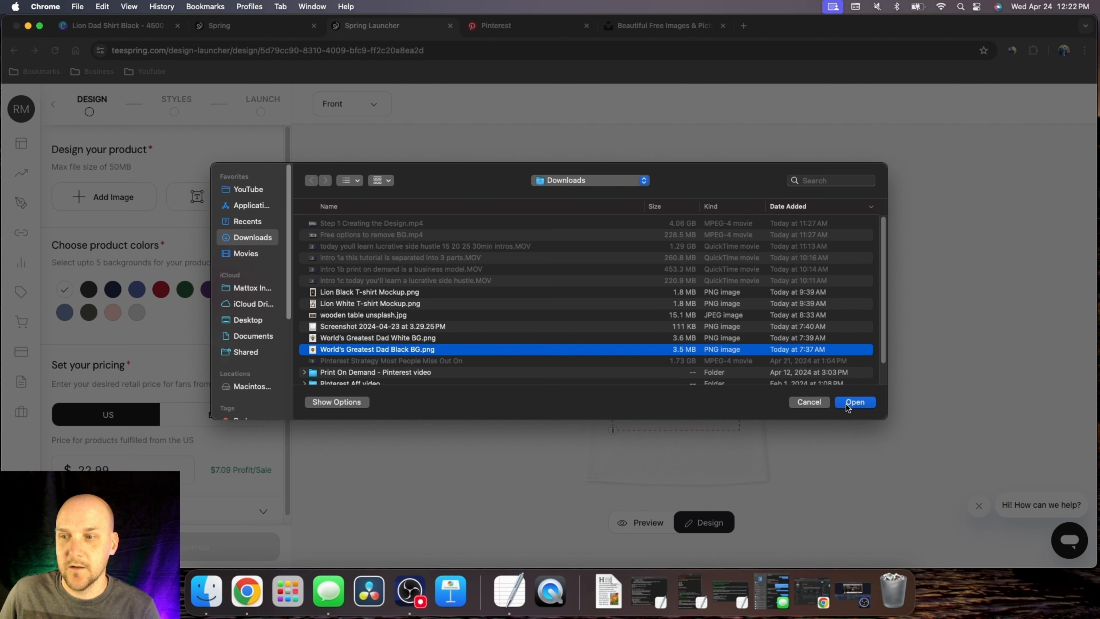
left_click(855, 402)
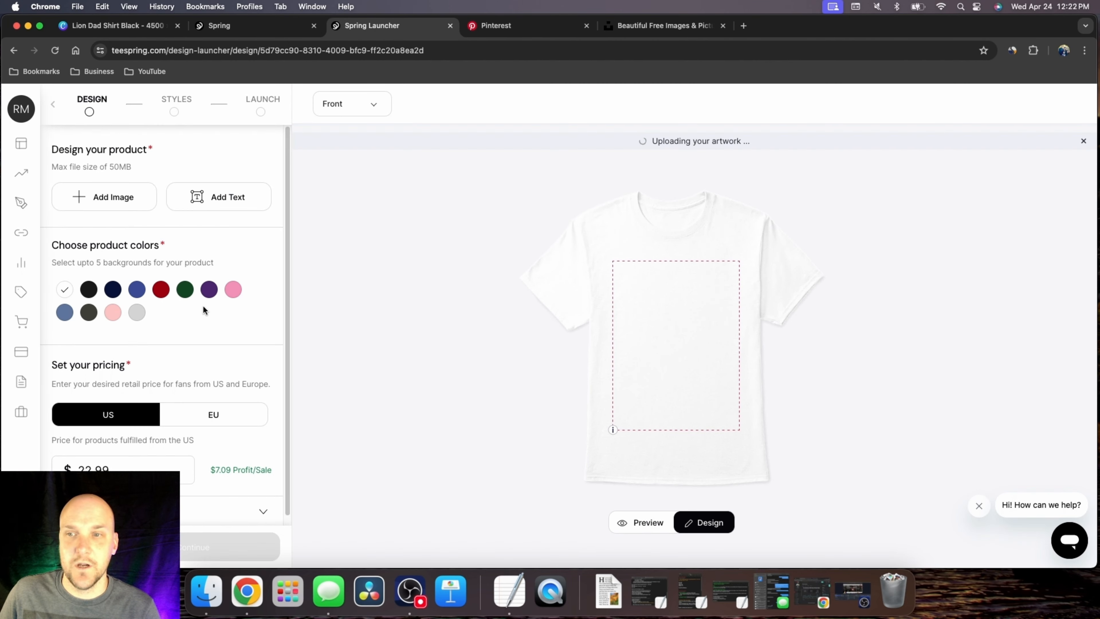
Step: Add black, navy, red and dark green to the shirt's product colors
left_click(89, 290)
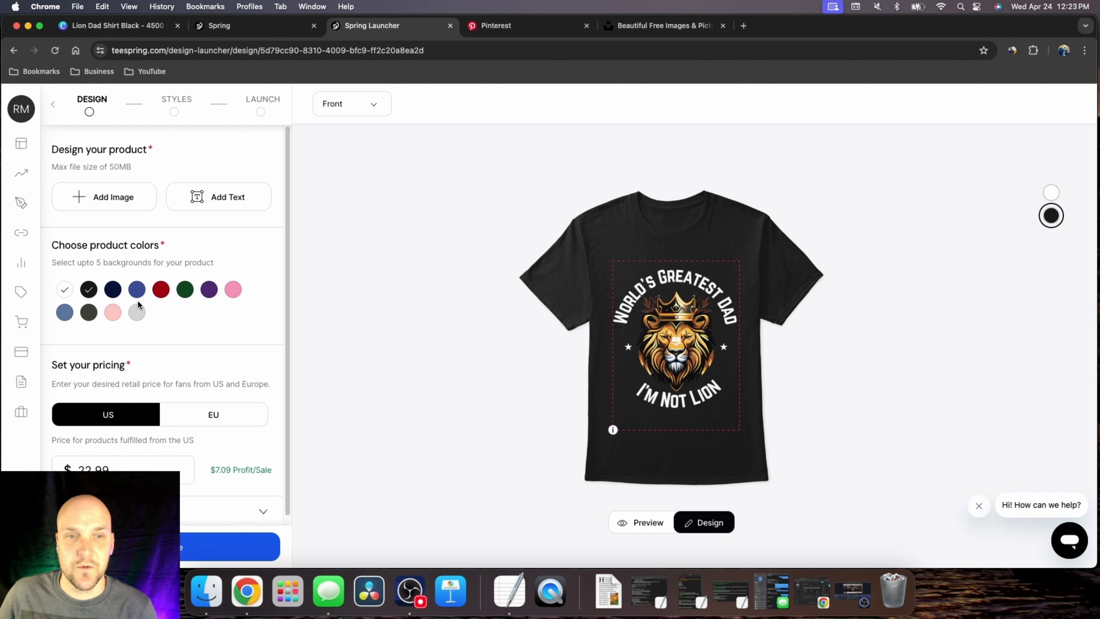
left_click(112, 291)
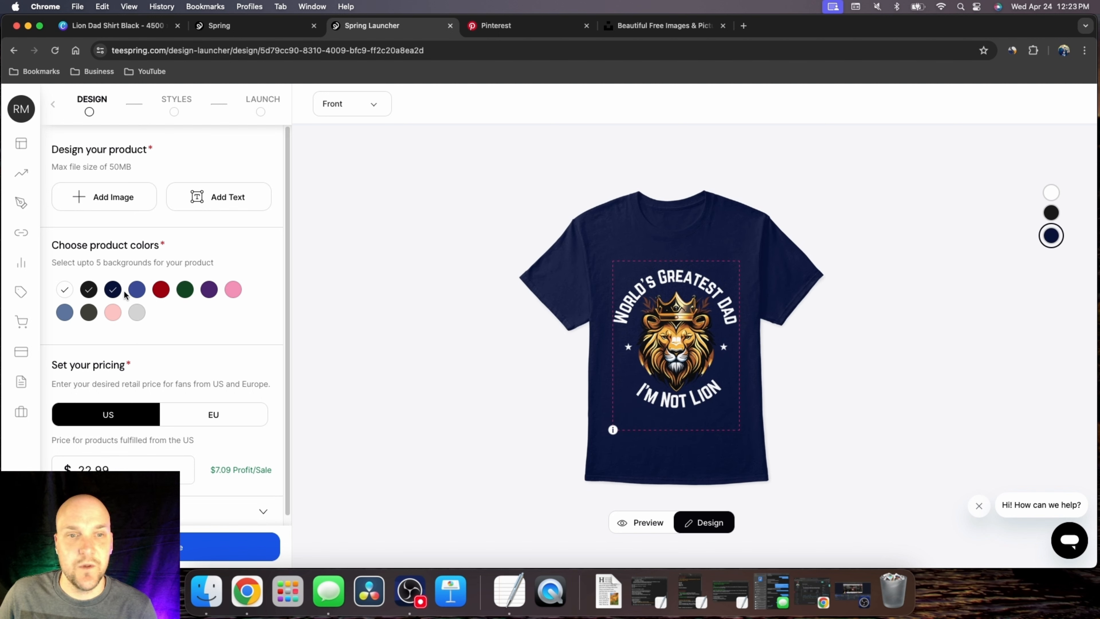
left_click(163, 295)
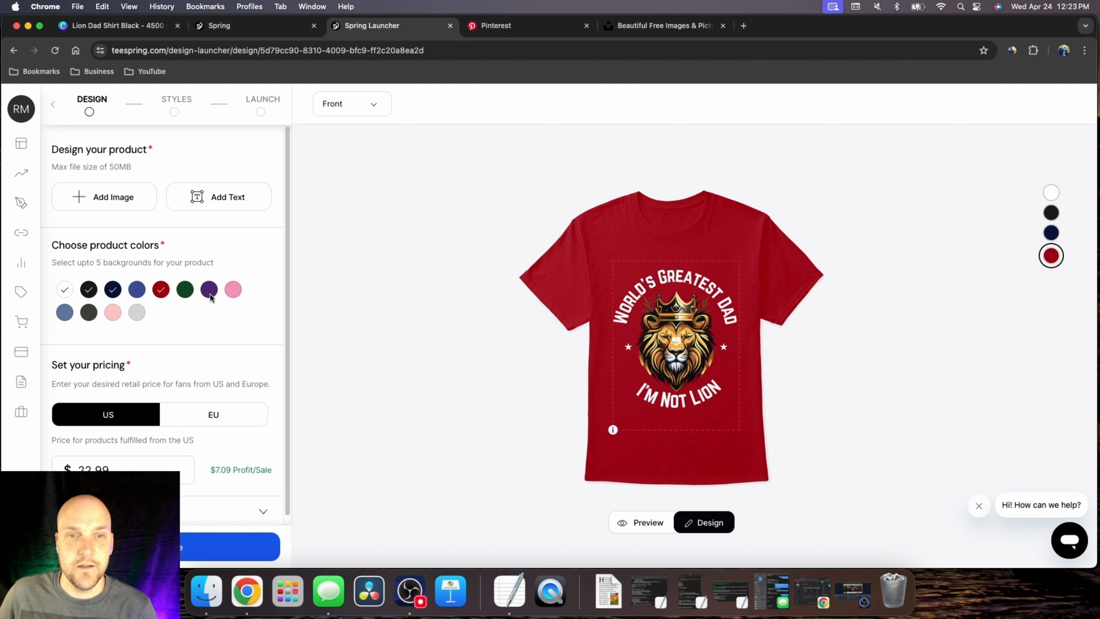
left_click(186, 296)
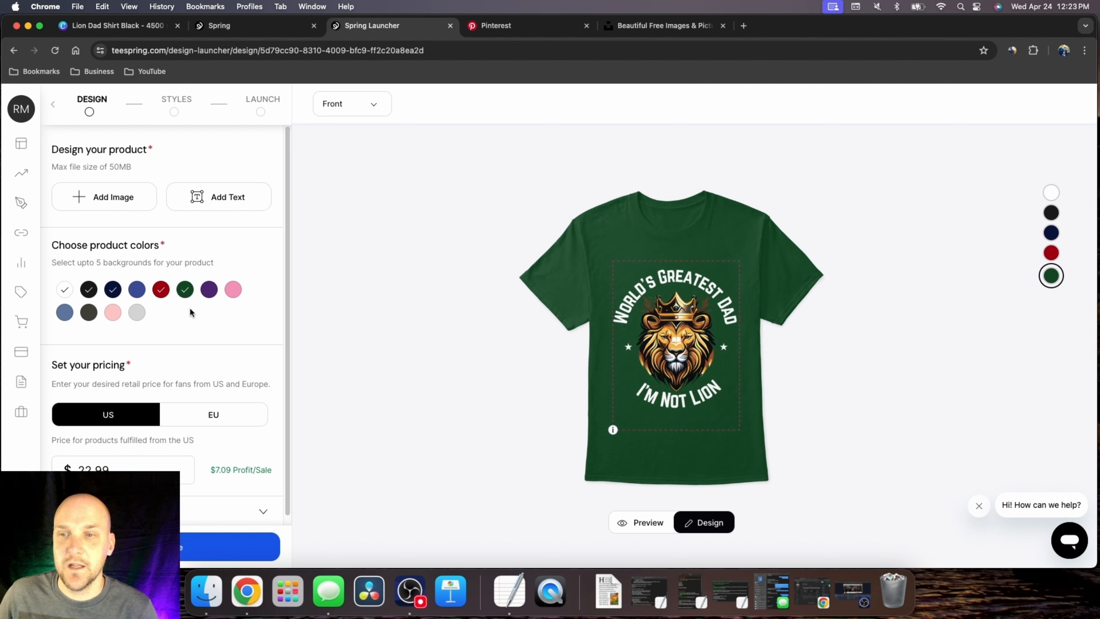
Step: Set the shirt's US retail price to $24.99 and continue to the Styles stage
scroll(128, 464, "down", 1)
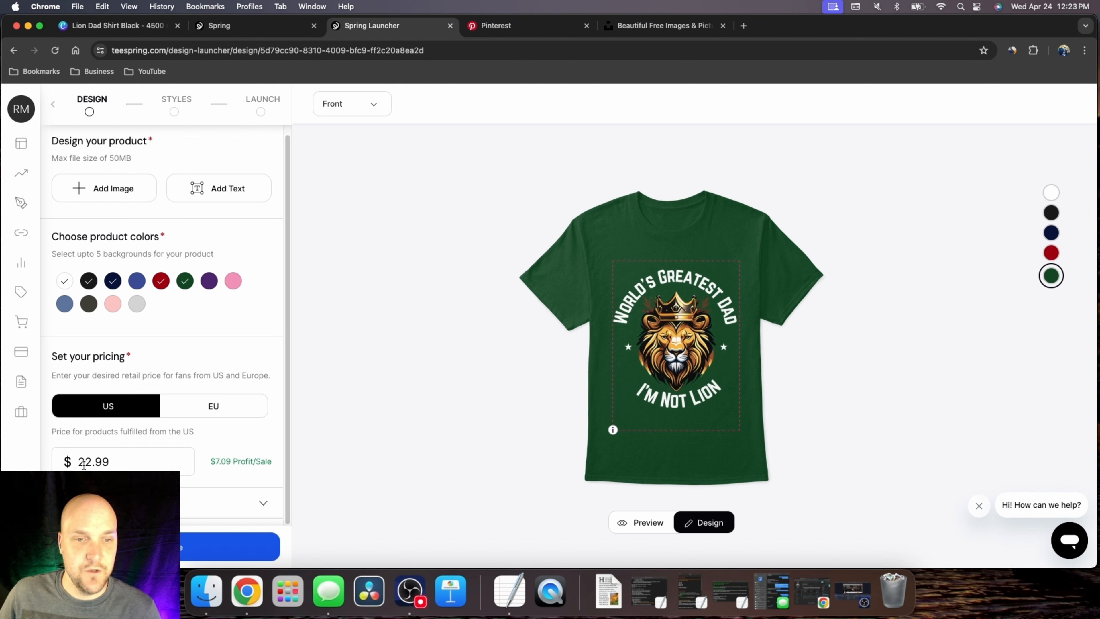
key("BackSpace")
type("4")
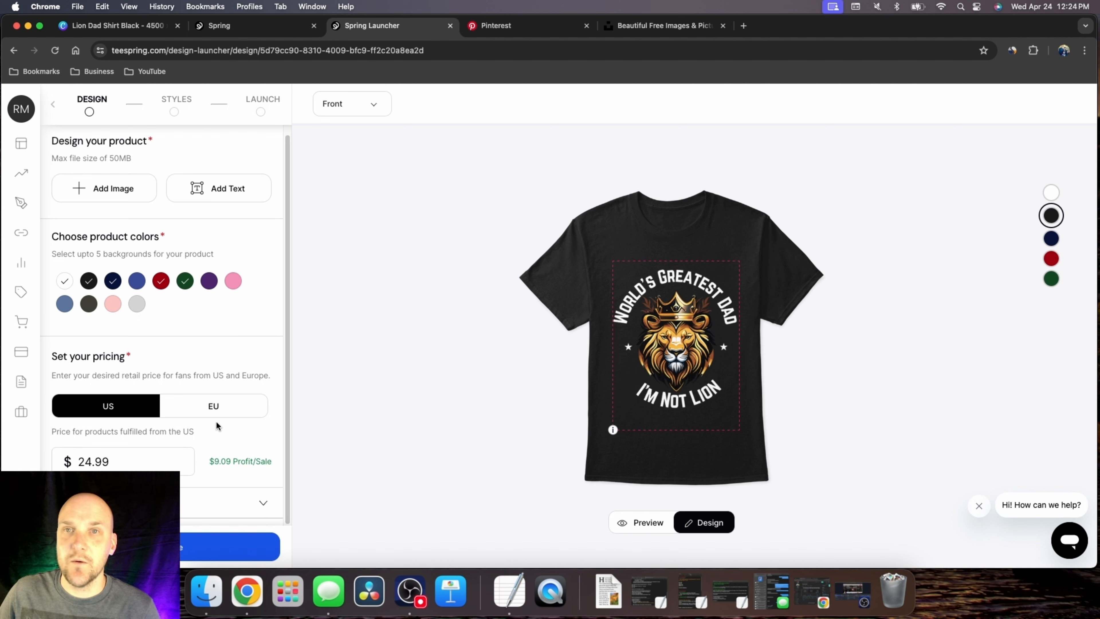
left_click(222, 551)
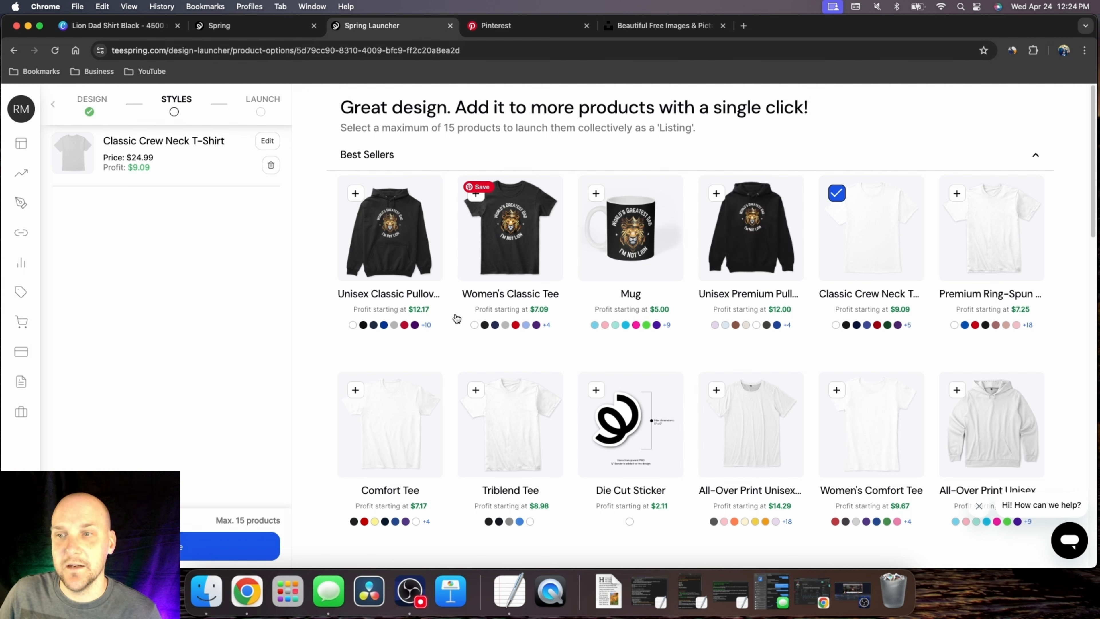
Step: Continue to the Launch stage and enter a listing description introducing the "World's Greatest Dad" T-shirt Collection as a one-way ticket to Dad Joke City
left_click(205, 549)
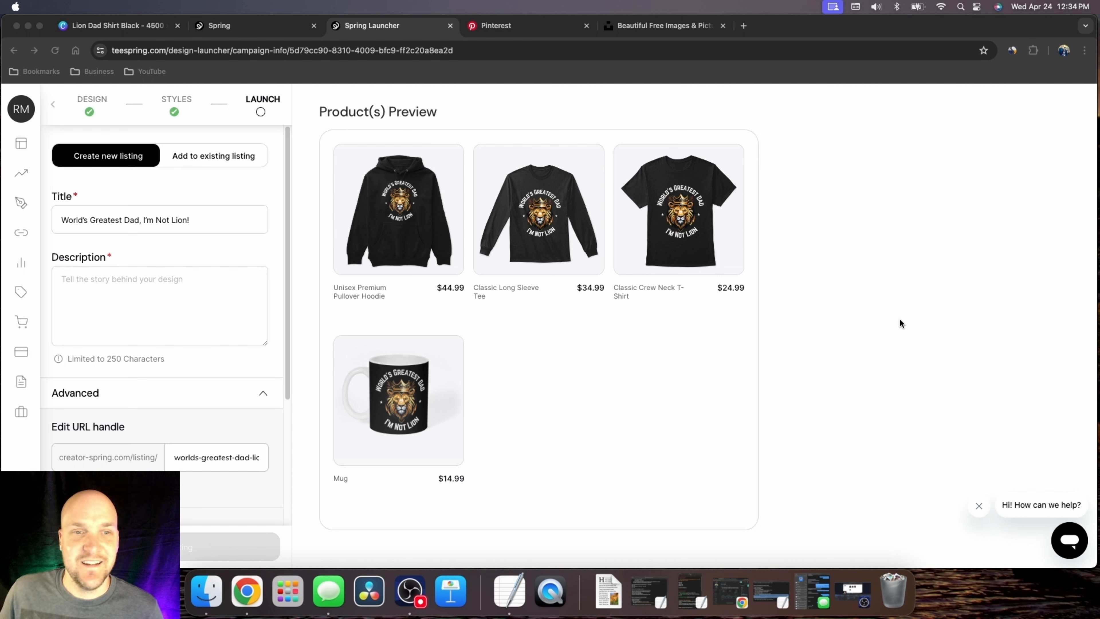
left_click(206, 289)
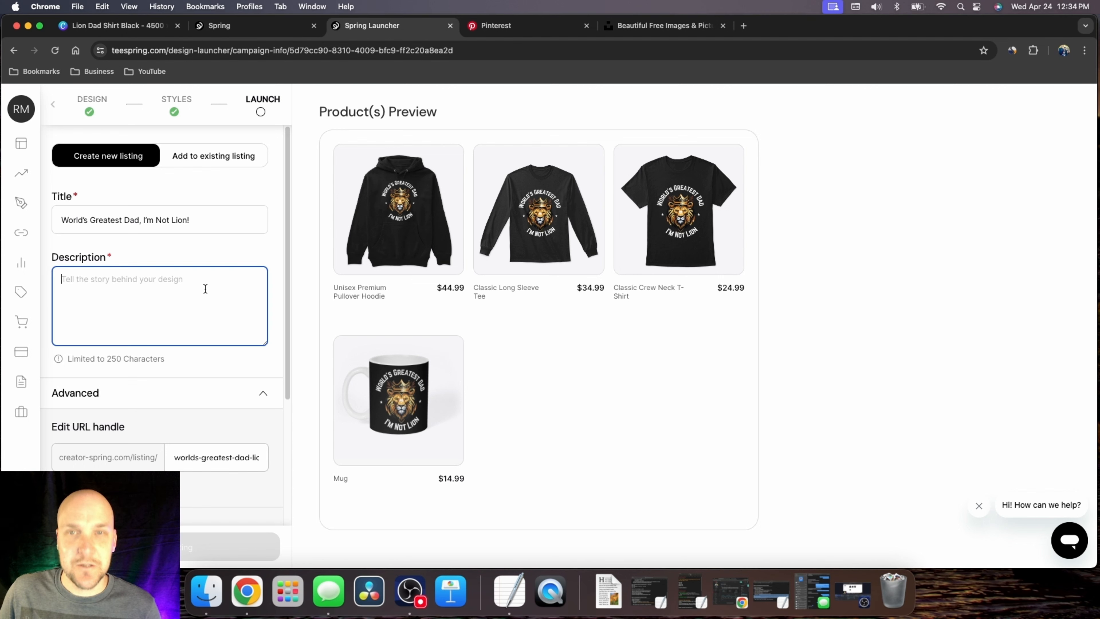
type("Introducing the epitome of dad fashion greatness: the \"World's Greatest Dad\" T-shirt Collection! This isn't just any ordinary tee—it's a one-way ticket to Dad Joke City with first-class humor.")
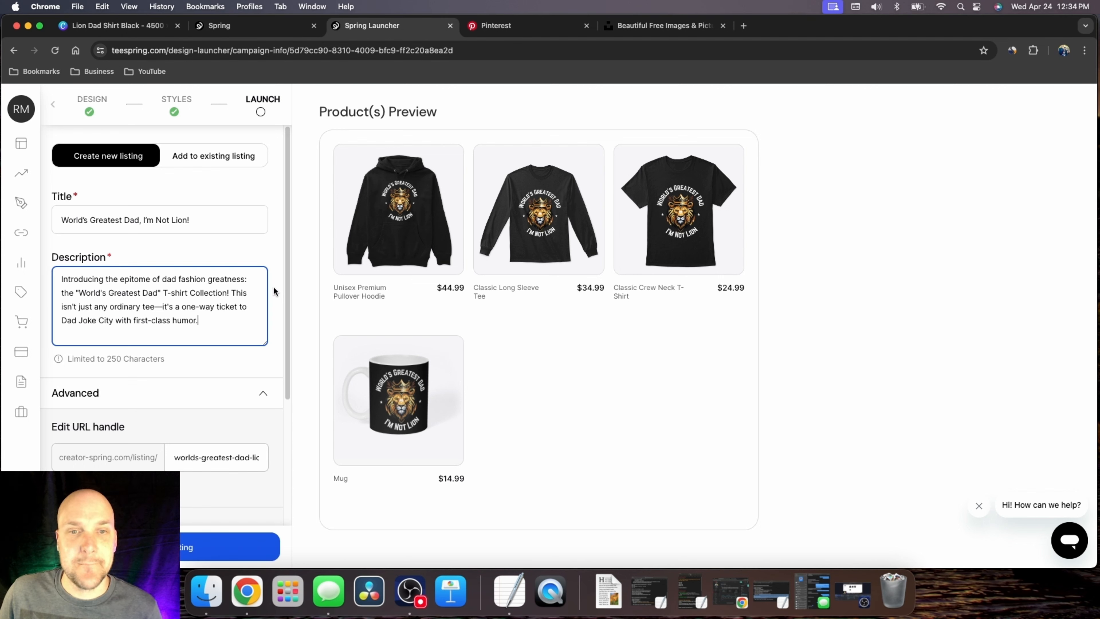
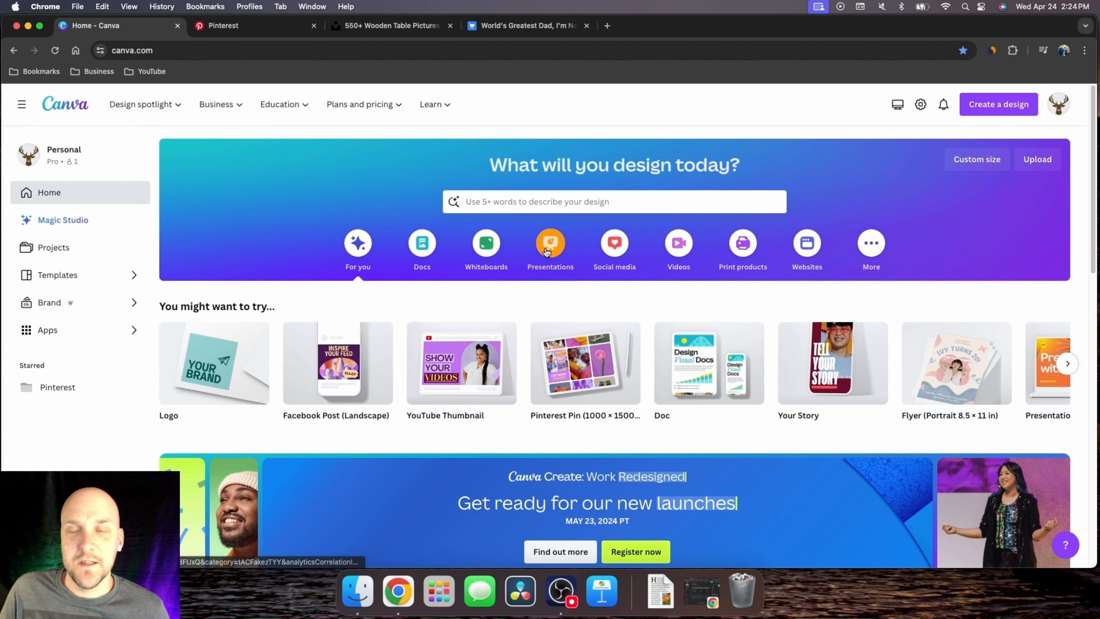
Step: In Canva, search for Pinterest Pin (1000 × 1500 px) and create a blank Pinterest Pin design
left_click(554, 203)
type("pintereest pin")
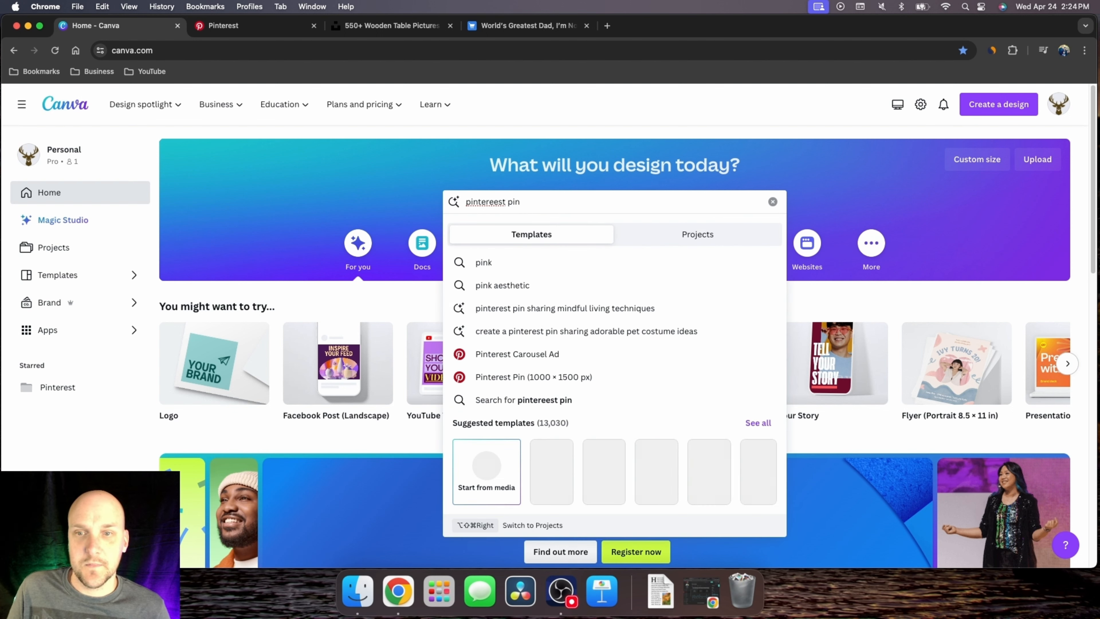
left_click(552, 375)
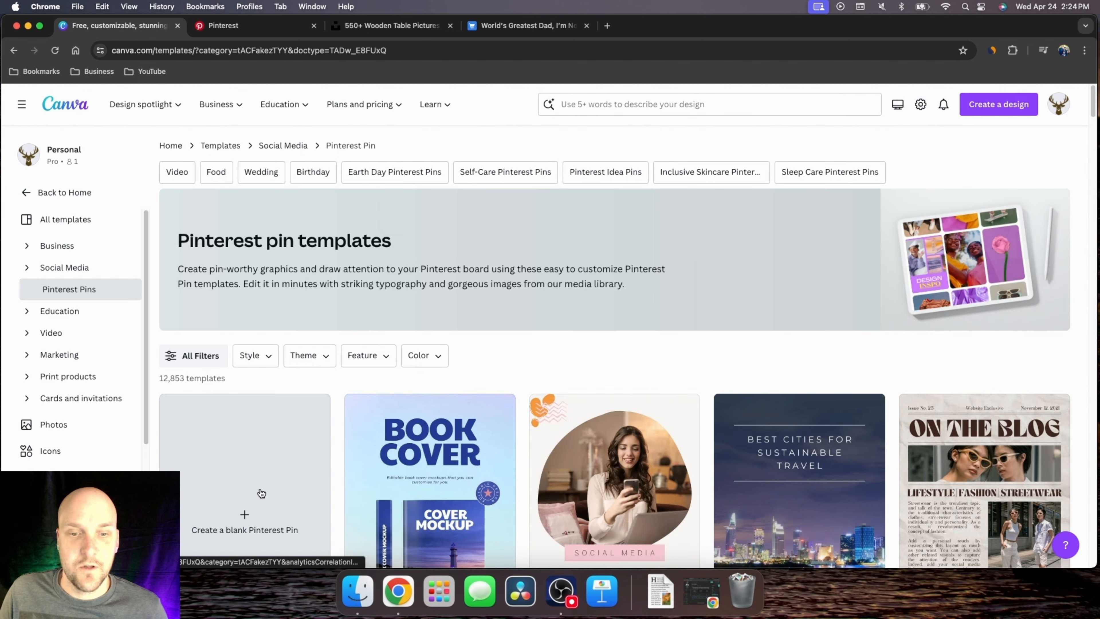
left_click(262, 493)
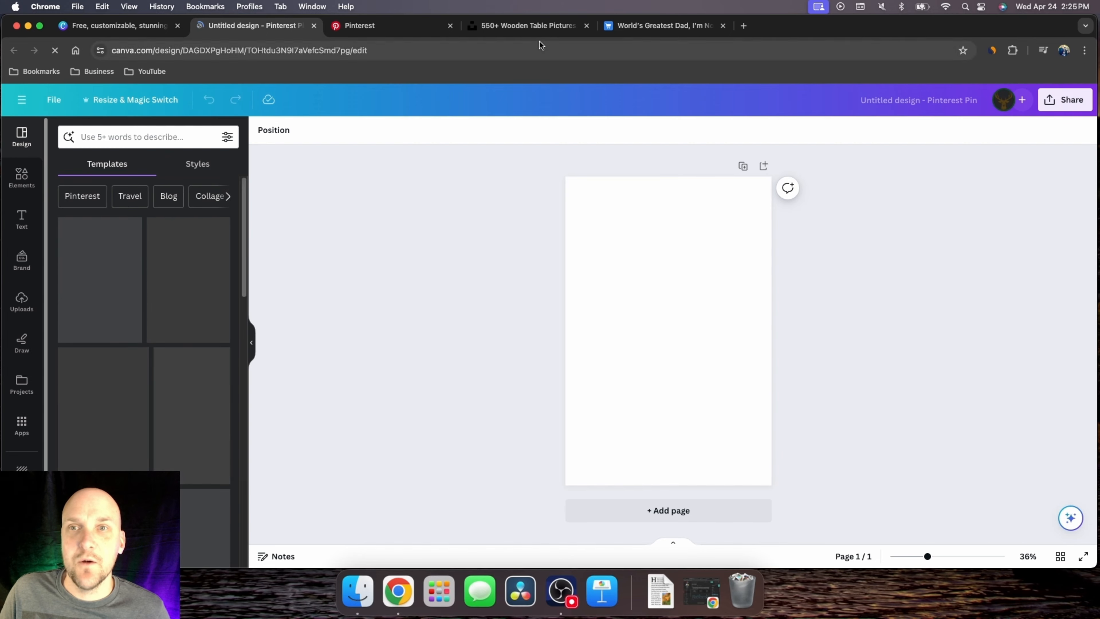
Step: In Unsplash, open the dark brown wooden plank photo from the wooden table results and show its download size options
left_click(539, 26)
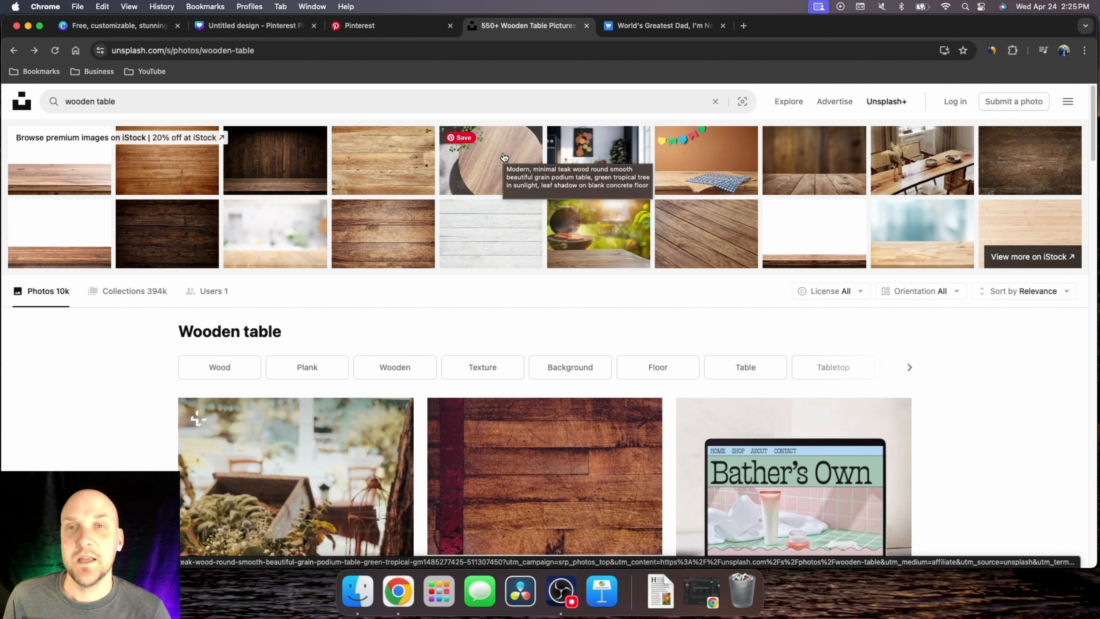
scroll(535, 164, "down", 10)
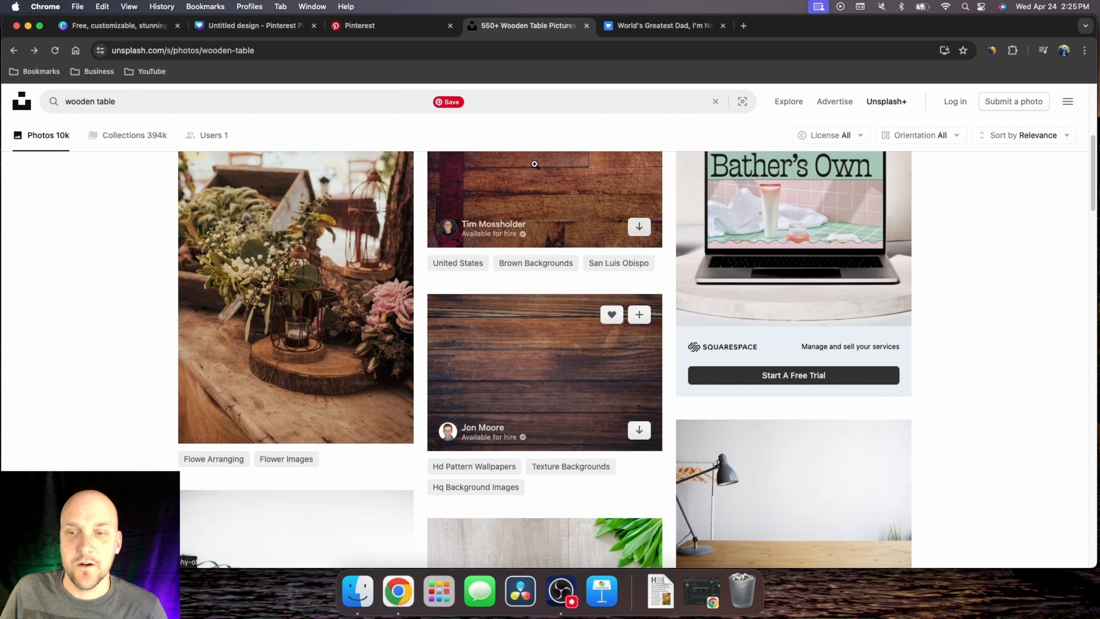
left_click(557, 358)
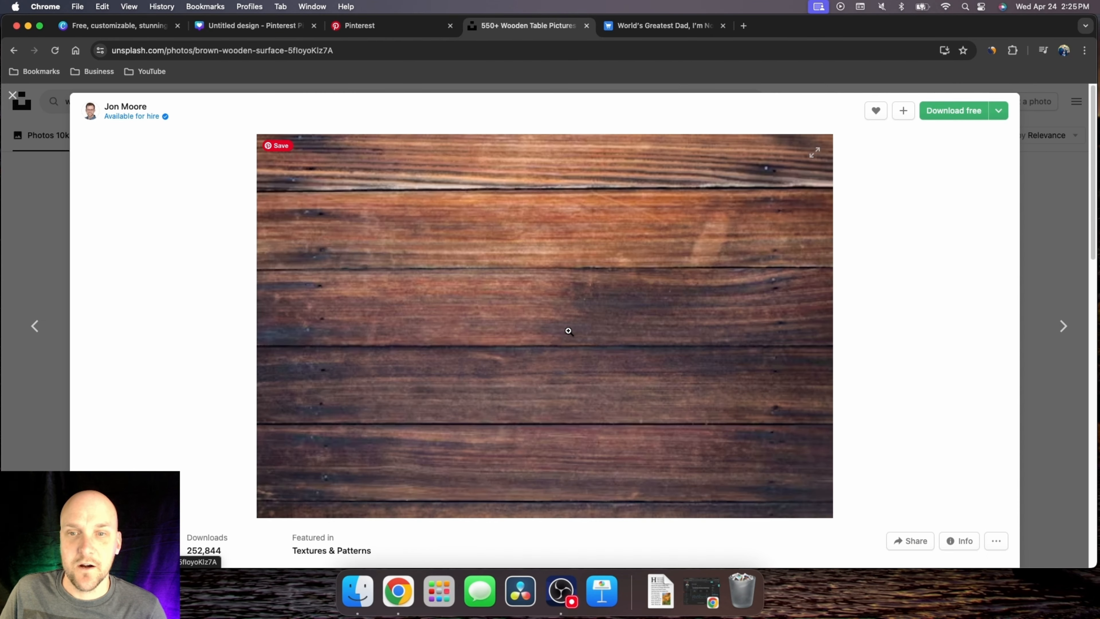
left_click(1000, 118)
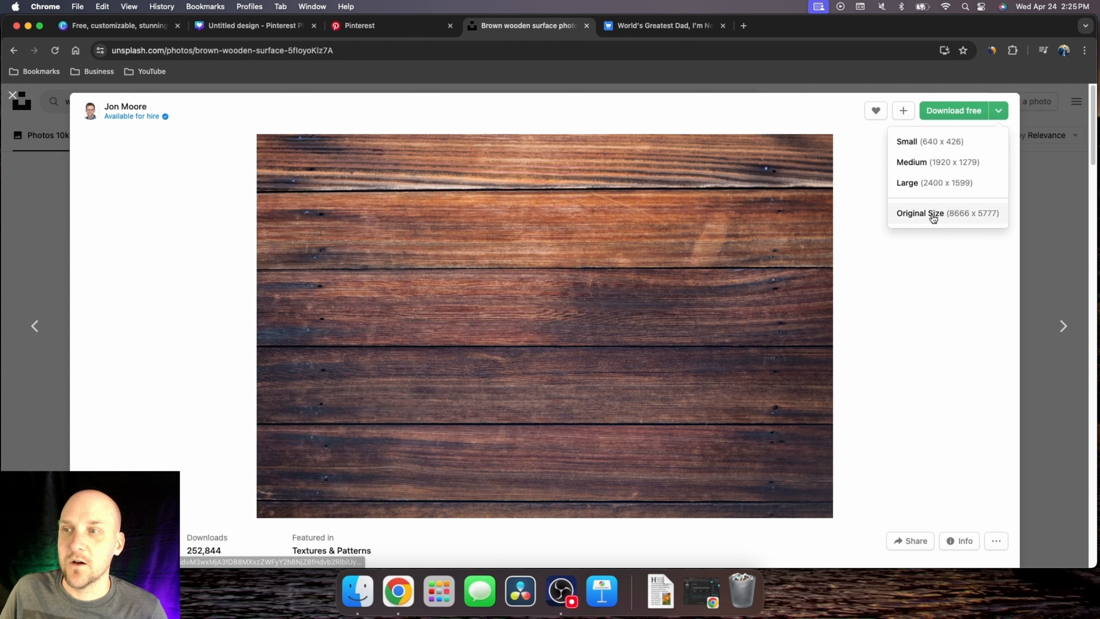
Step: In Canva, enlarge the wooden plank photo so it fills the whole Pinterest pin page as the background
left_click(275, 27)
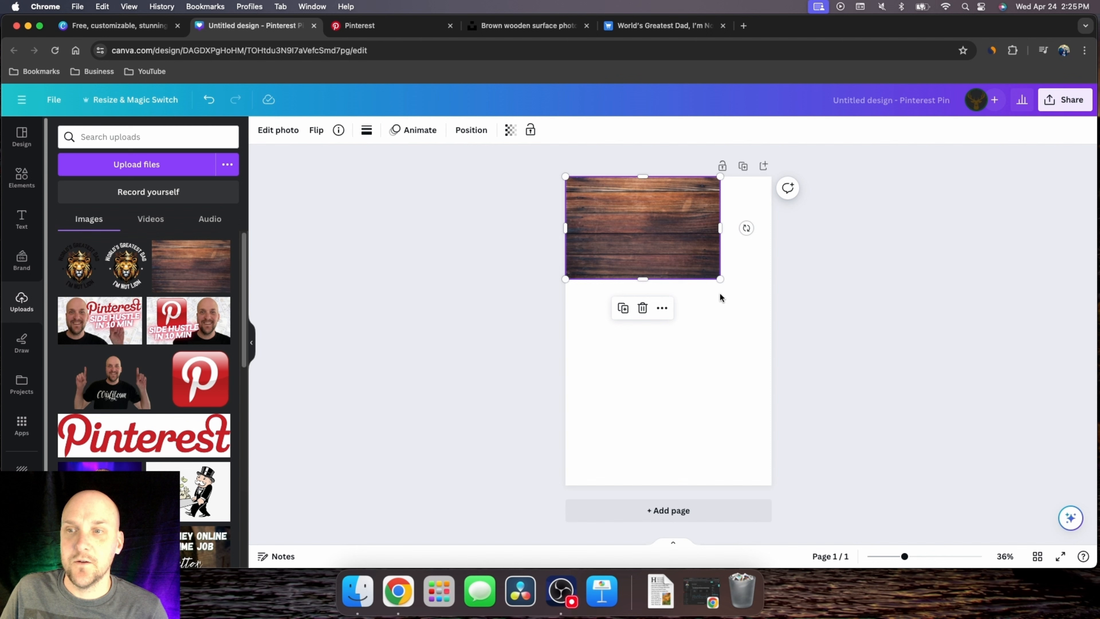
left_click_drag(719, 279, 749, 344)
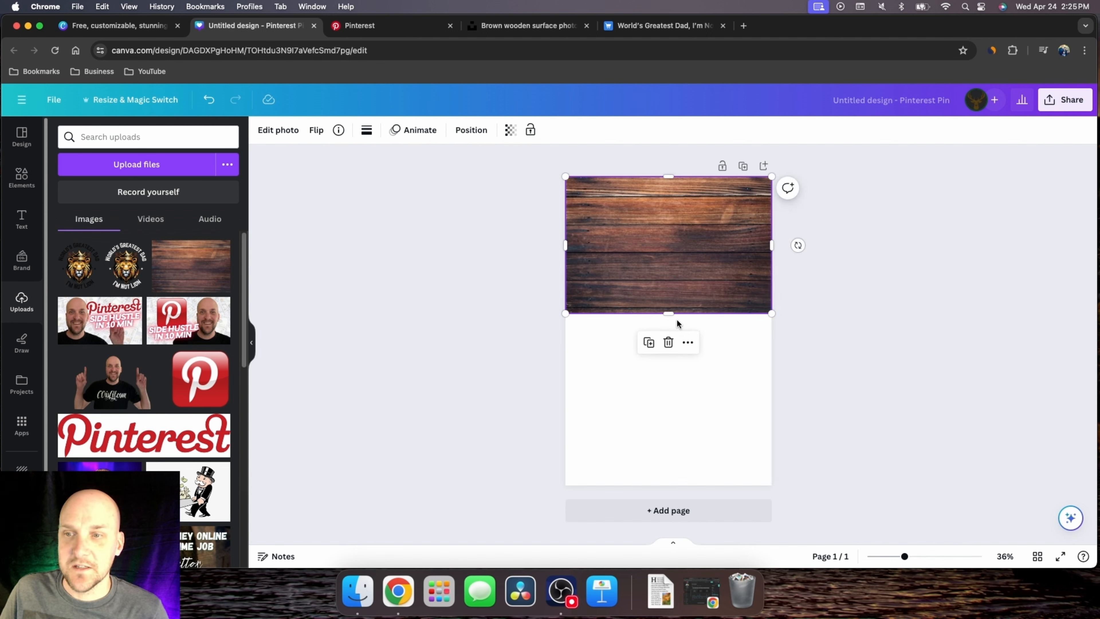
left_click_drag(668, 314, 689, 485)
left_click(818, 421)
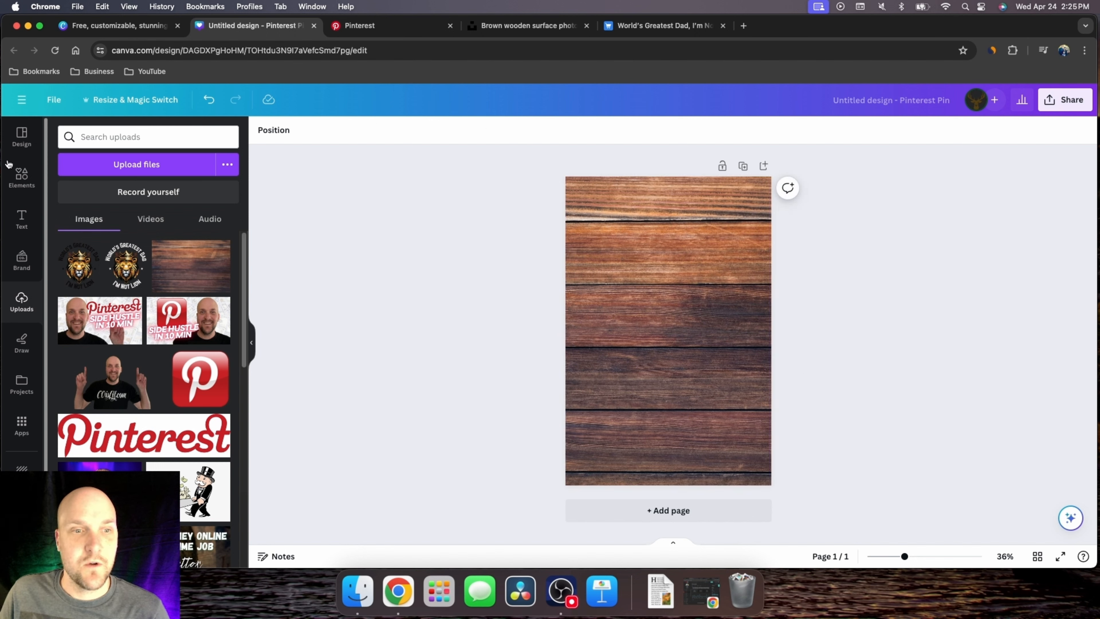
Step: Search the design elements for "tshirt"
left_click(13, 175)
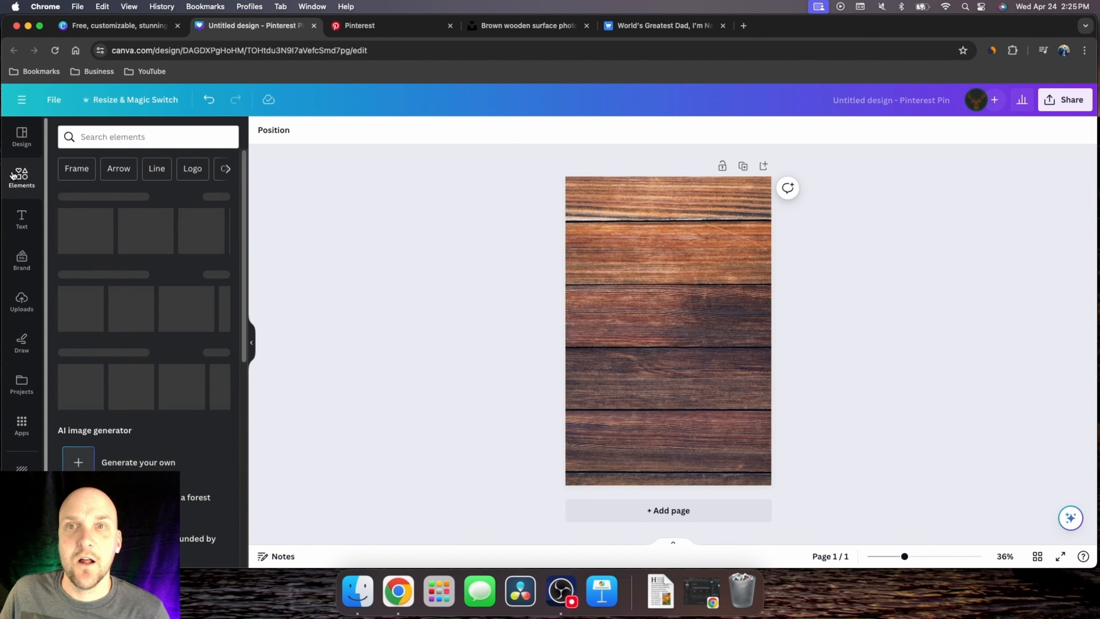
left_click(95, 138)
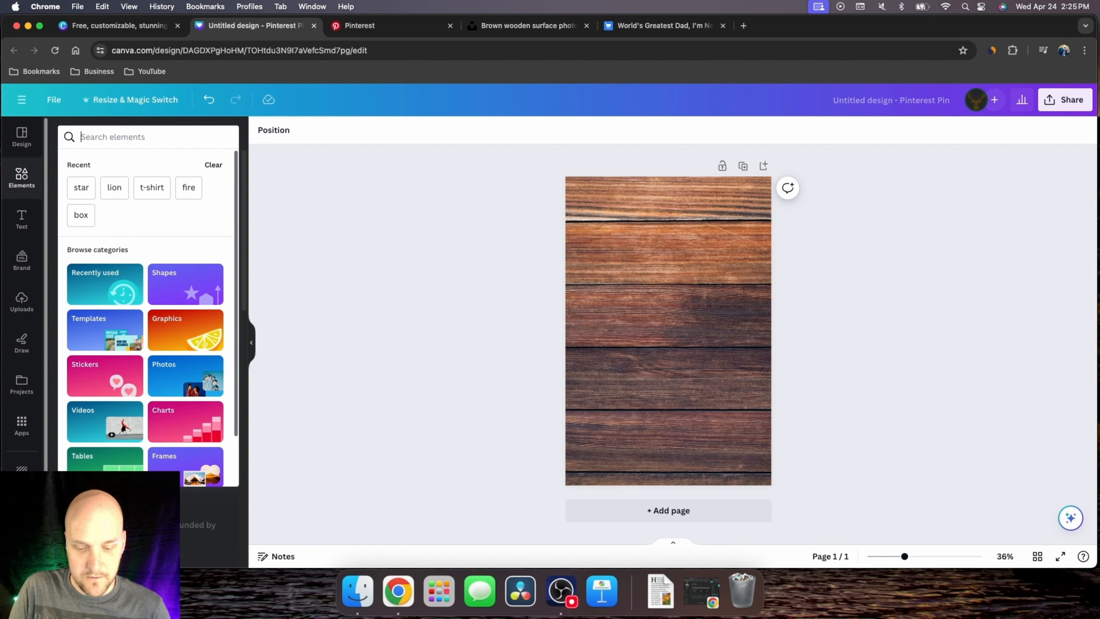
type("tshirt")
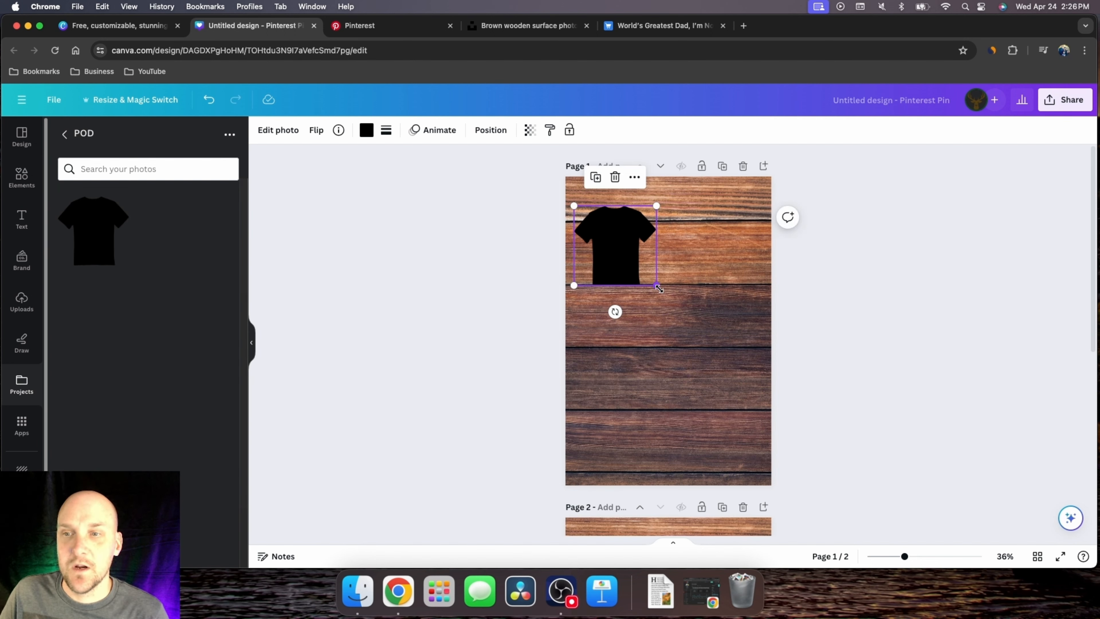
Step: Enlarge the black T-shirt on page 1 until its sleeves reach the page edges, and center it horizontally
left_click_drag(658, 288, 724, 454)
left_click_drag(701, 336, 692, 323)
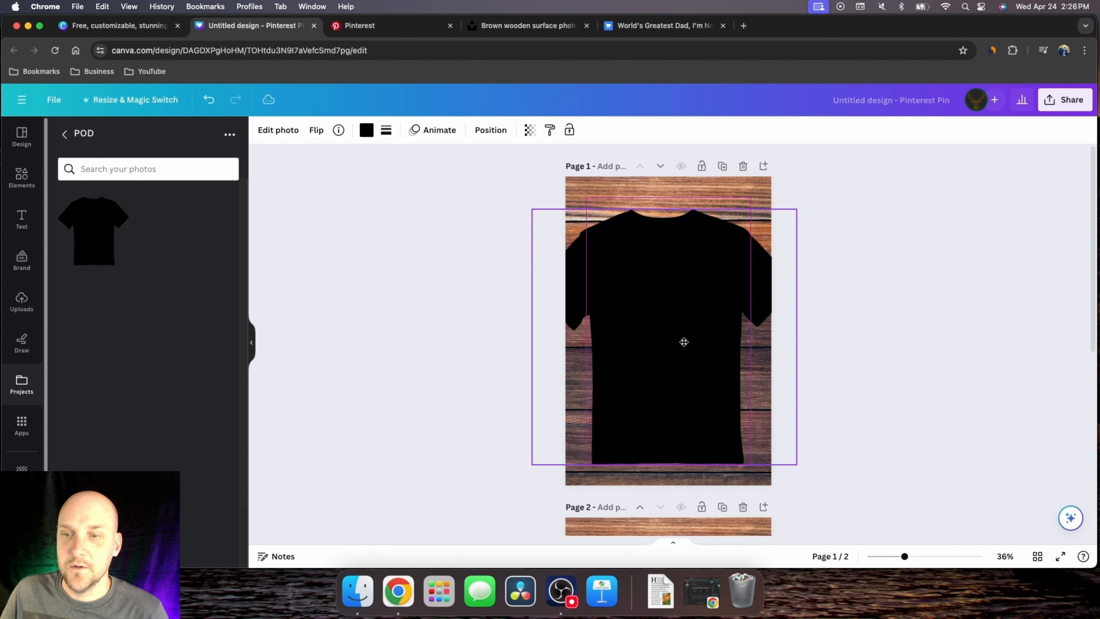
left_click_drag(683, 341, 685, 341)
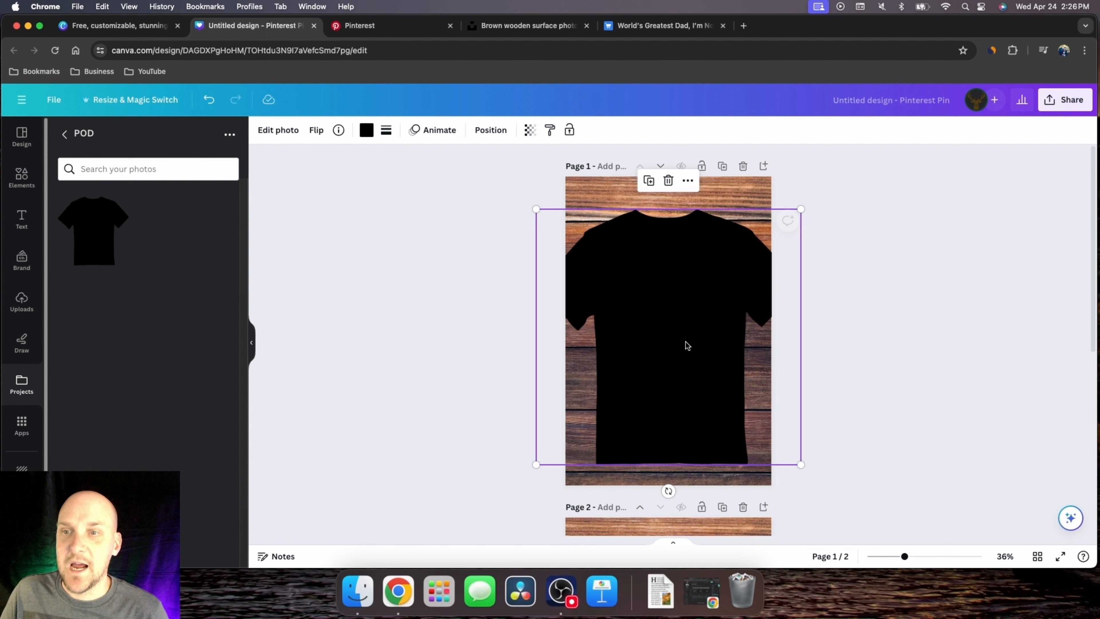
left_click(889, 325)
Step: Duplicate the black T-shirt, center the copy on page 2 and recolor it white
left_click(695, 318)
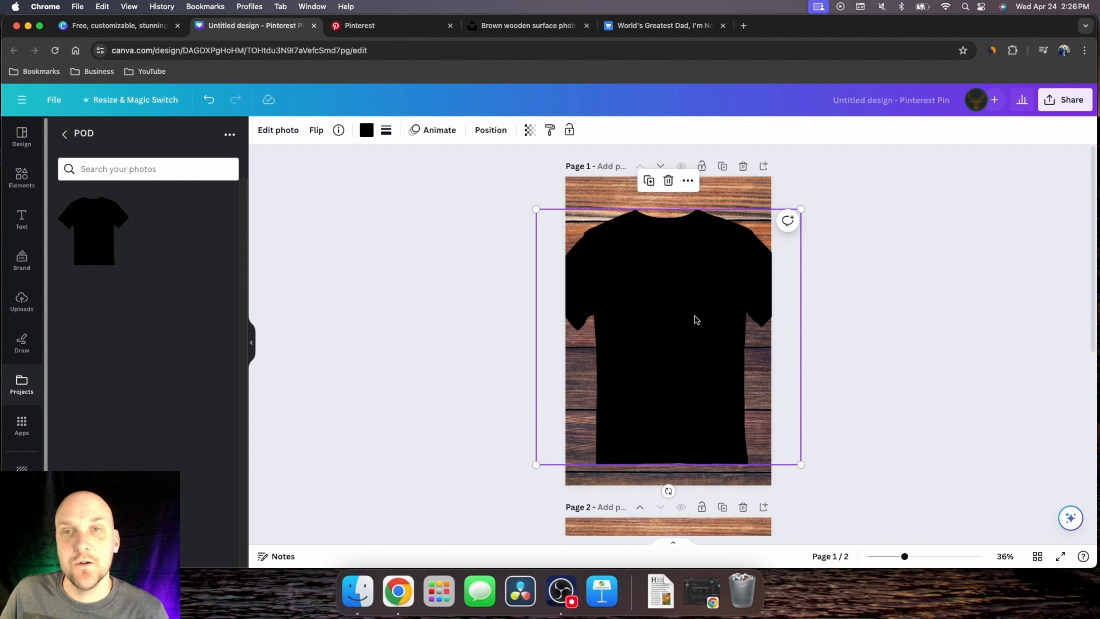
left_click(649, 182)
left_click_drag(670, 313, 711, 538)
scroll(719, 532, "down", 3)
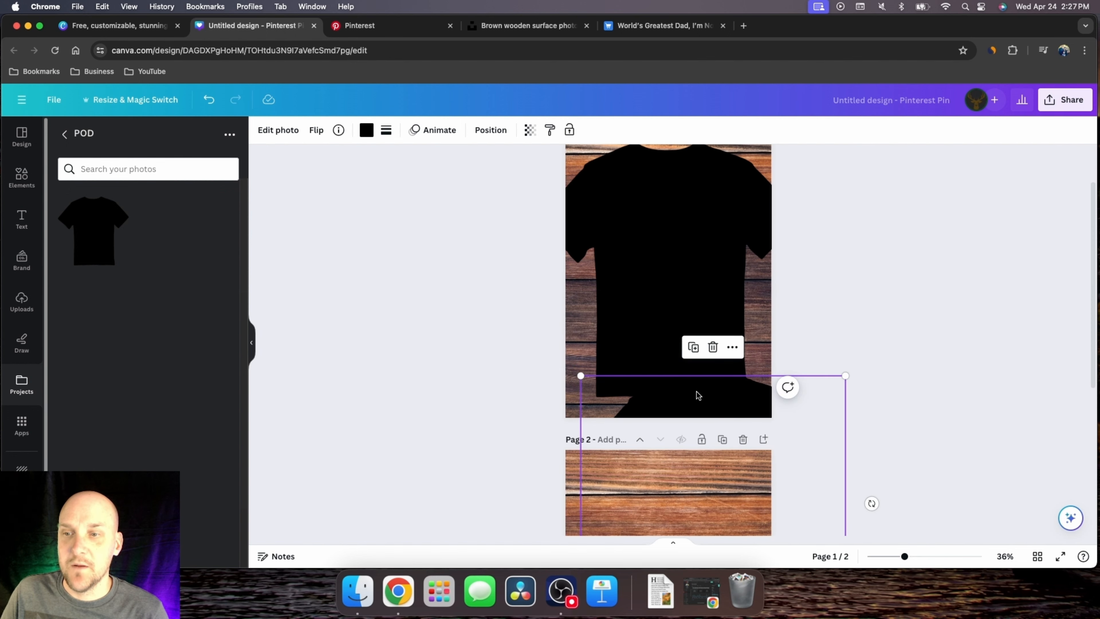
left_click_drag(700, 404, 680, 502)
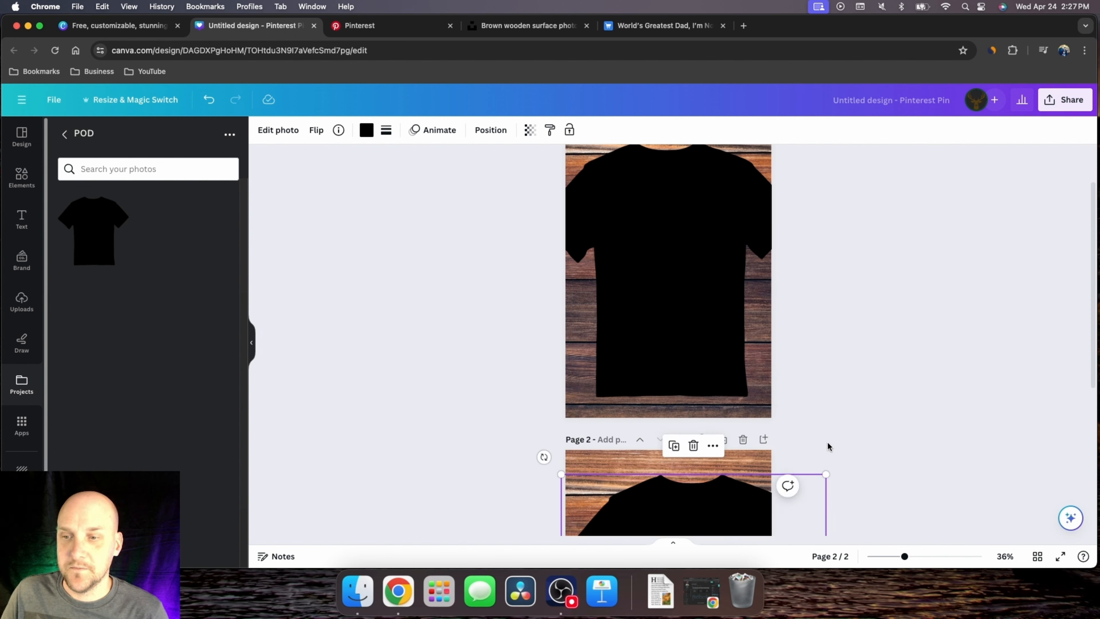
scroll(825, 440, "down", 5)
left_click_drag(689, 376, 665, 379)
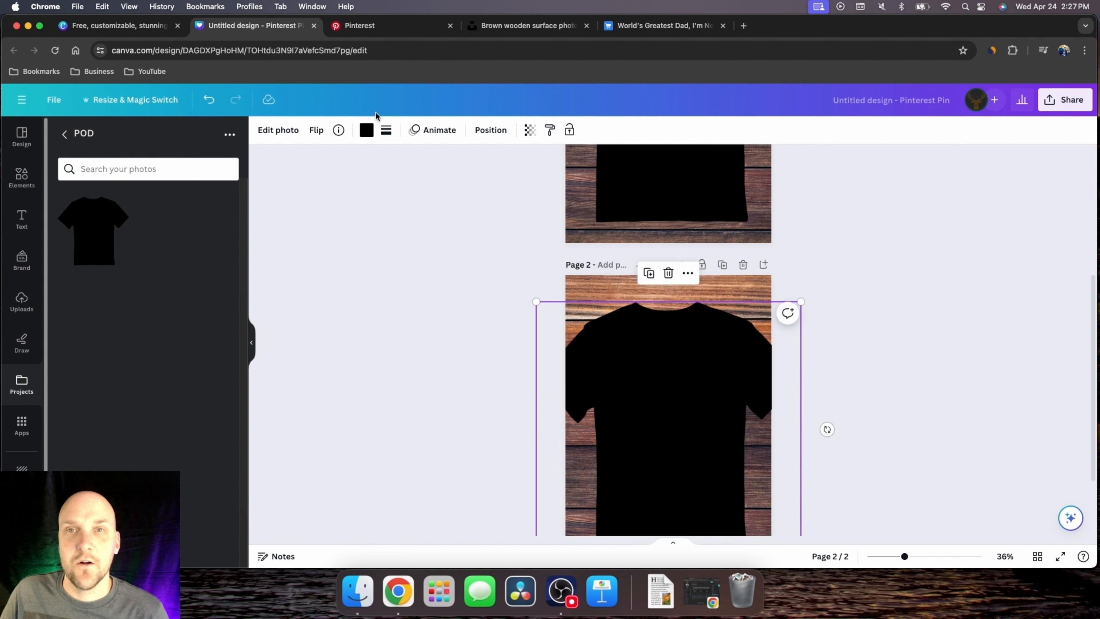
left_click(367, 130)
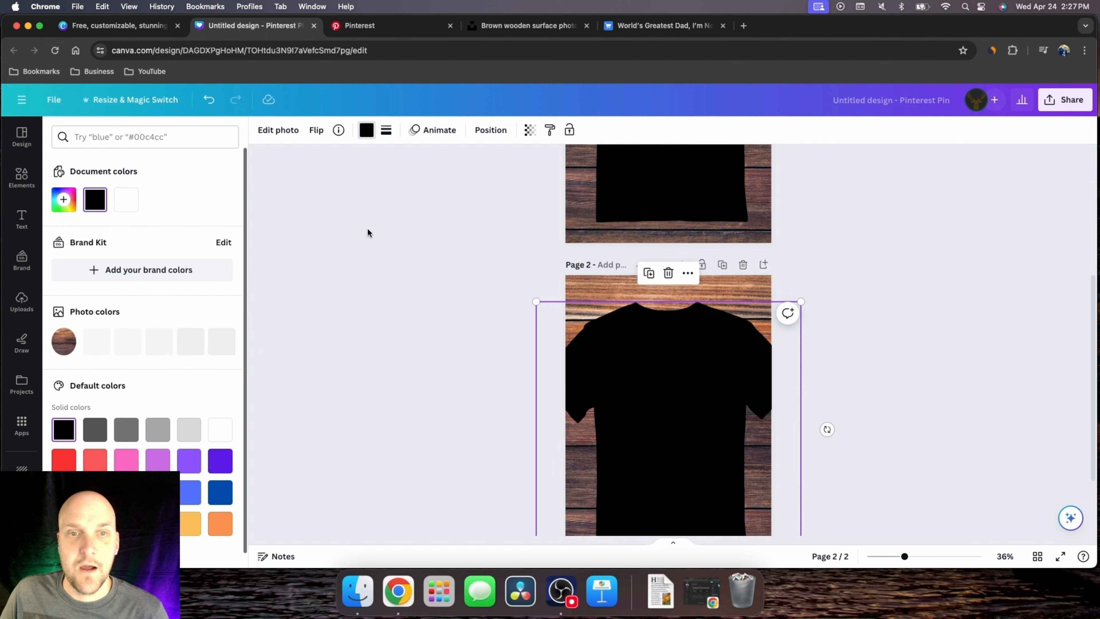
left_click(126, 199)
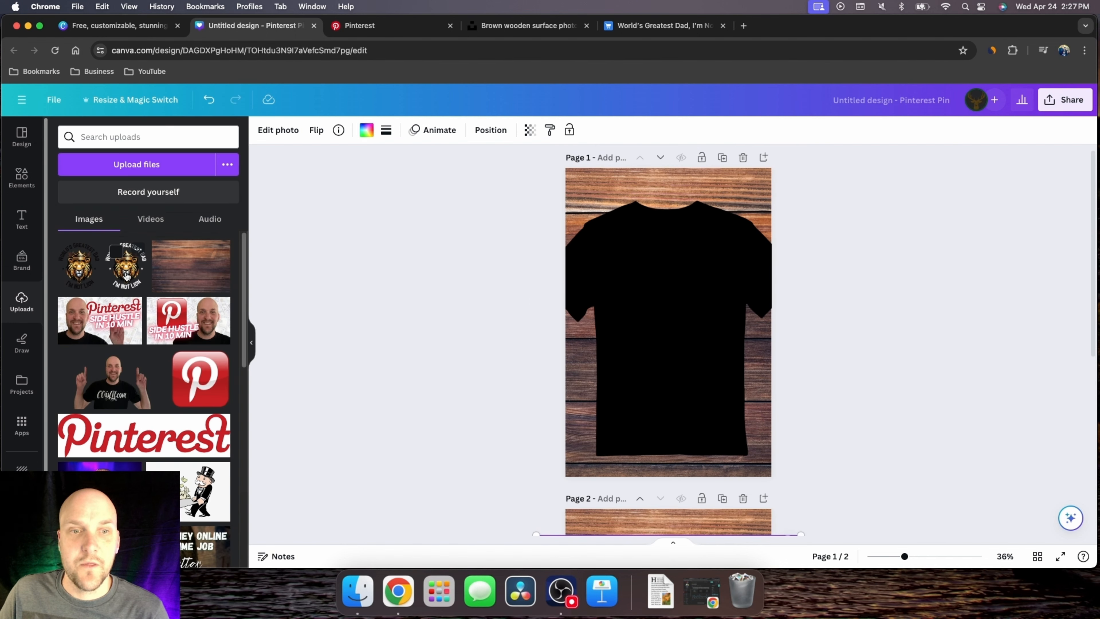
Step: Place the white-lettered lion design on page 1's black shirt and the black-lettered version on page 2's white shirt
left_click(126, 276)
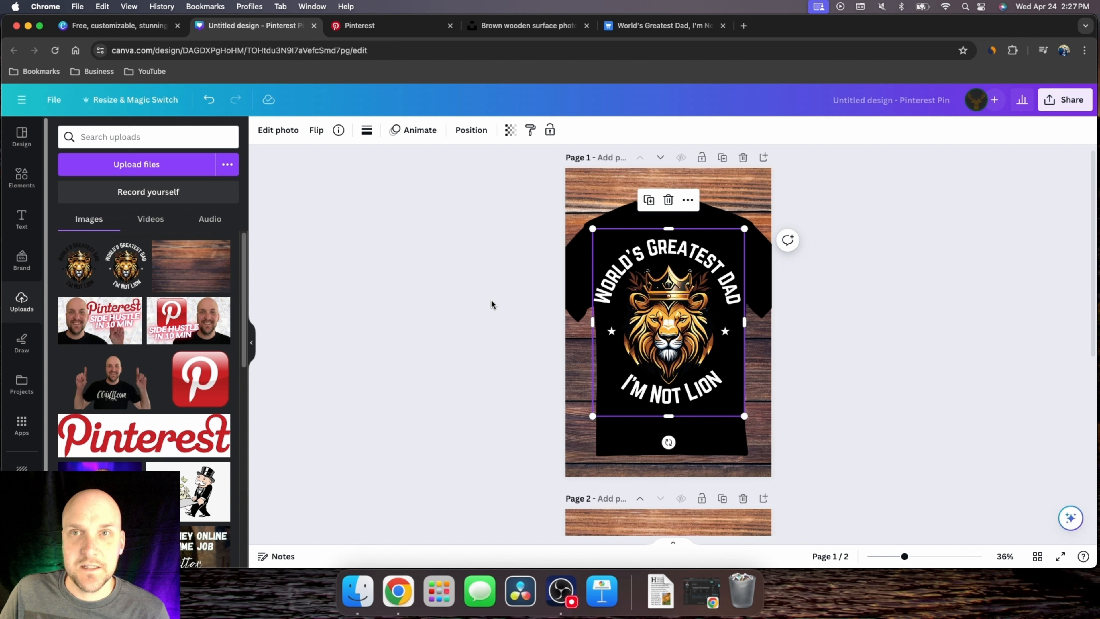
scroll(691, 305, "down", 3)
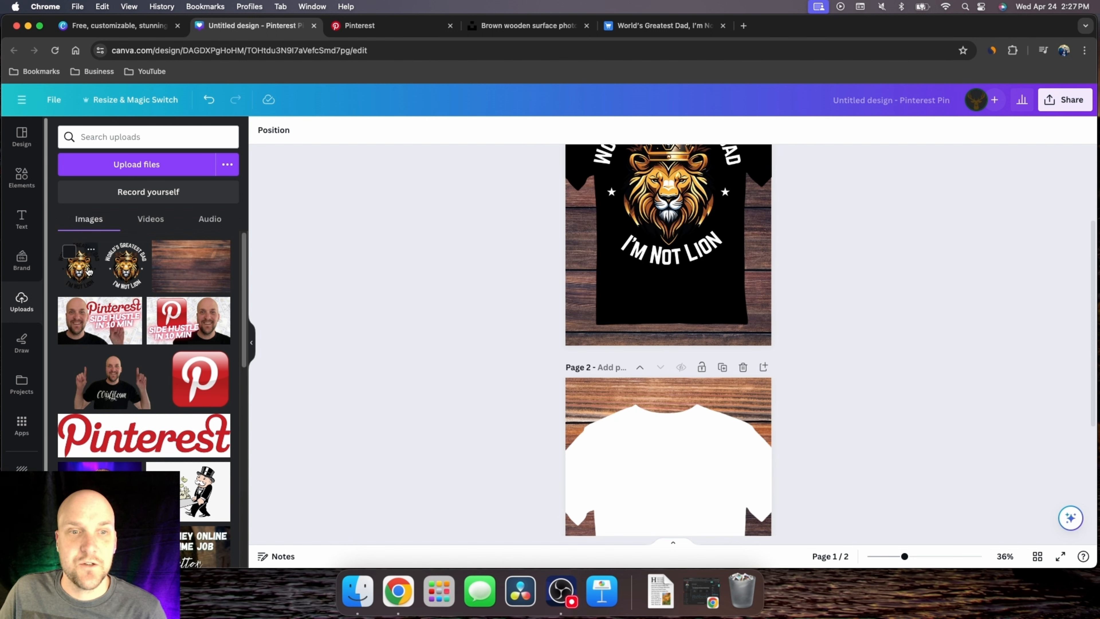
scroll(377, 332, "down", 3)
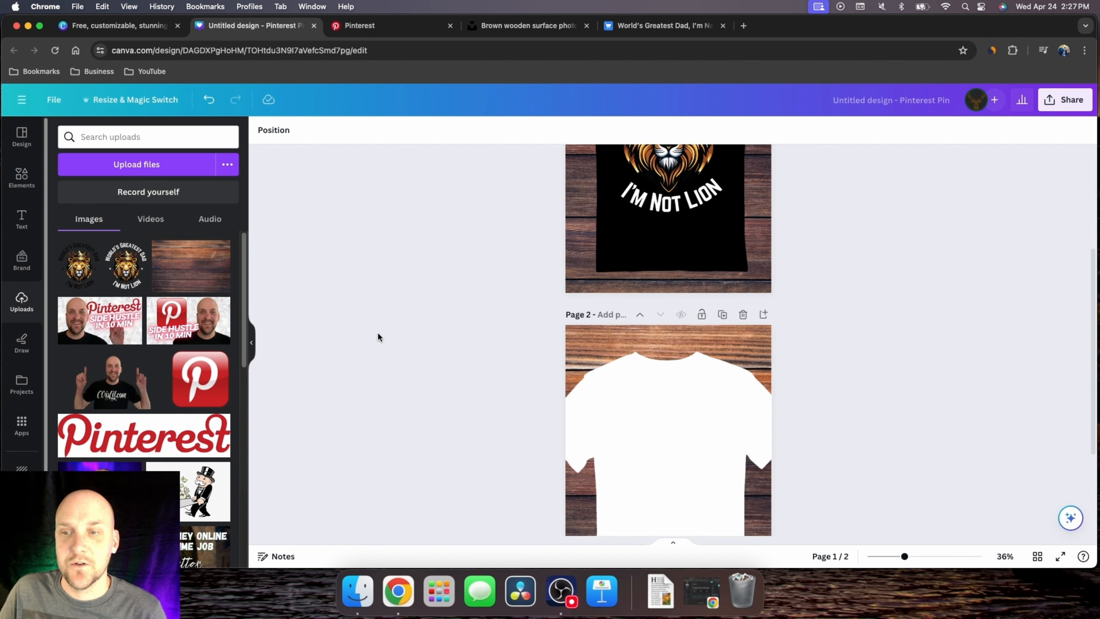
left_click(77, 272)
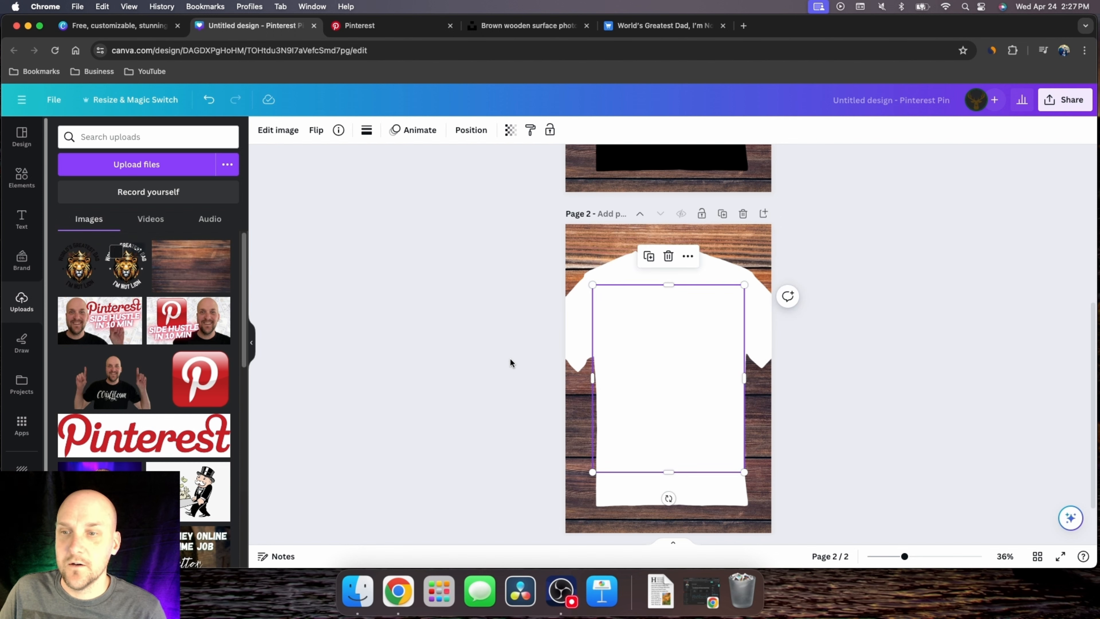
left_click_drag(662, 366, 663, 355)
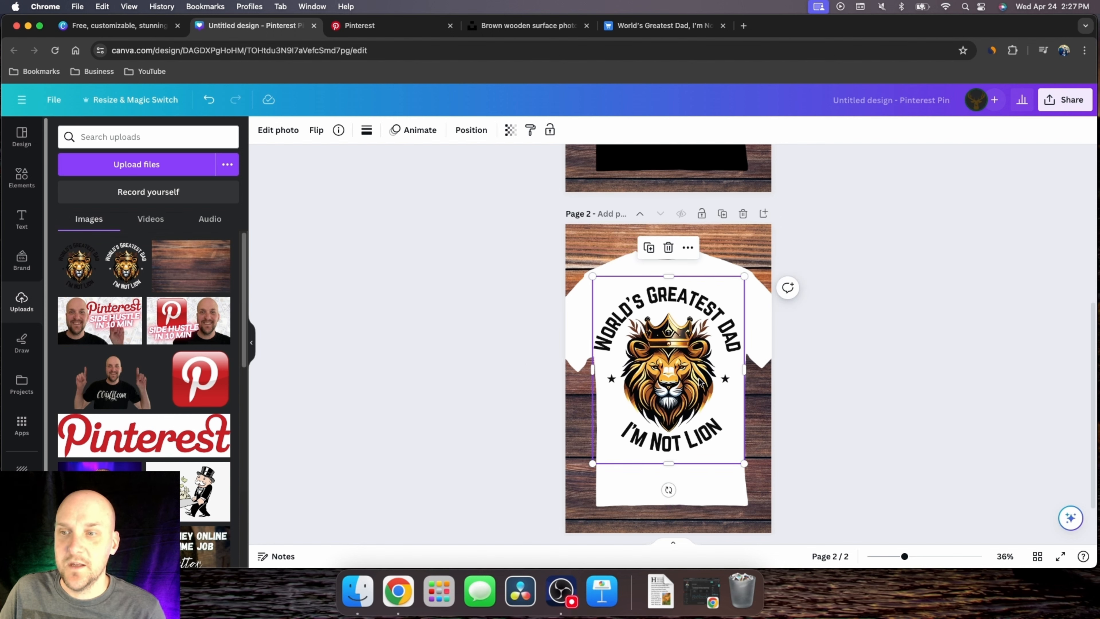
Step: Apply the Glow shadow effect to the black T-shirt on page 1 and set the glow color to white
scroll(762, 331, "up", 5)
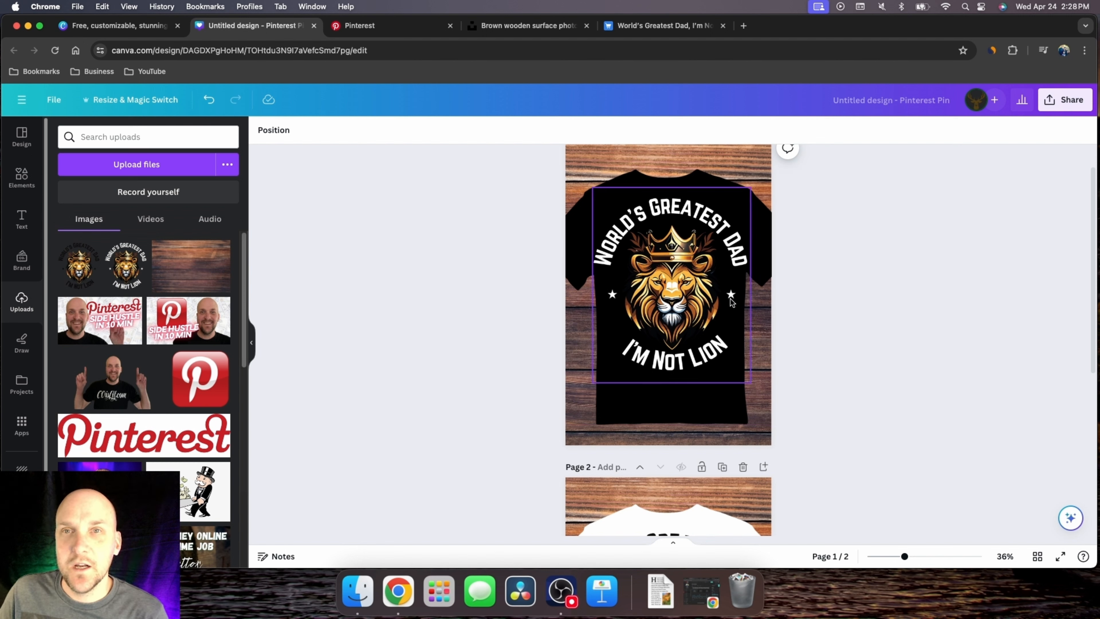
left_click(590, 197)
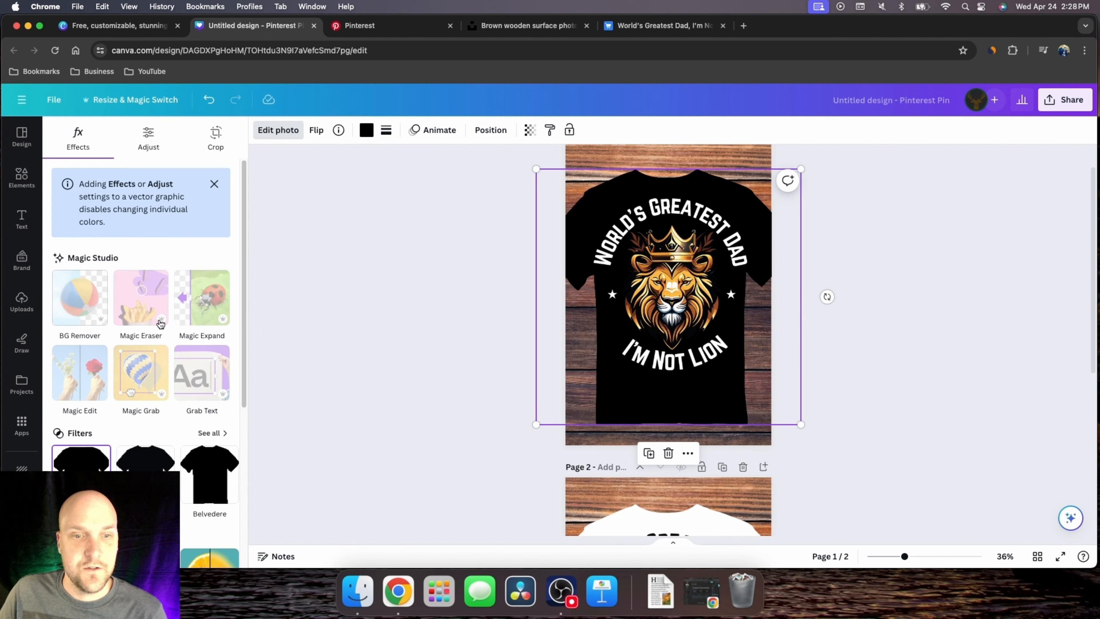
scroll(152, 319, "down", 4)
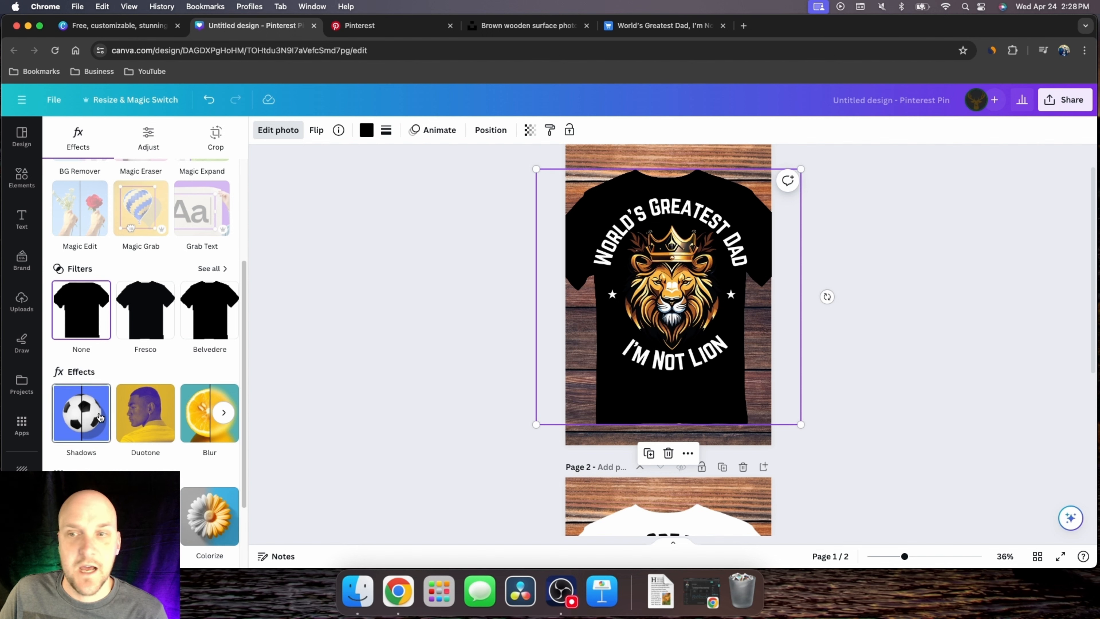
left_click(82, 412)
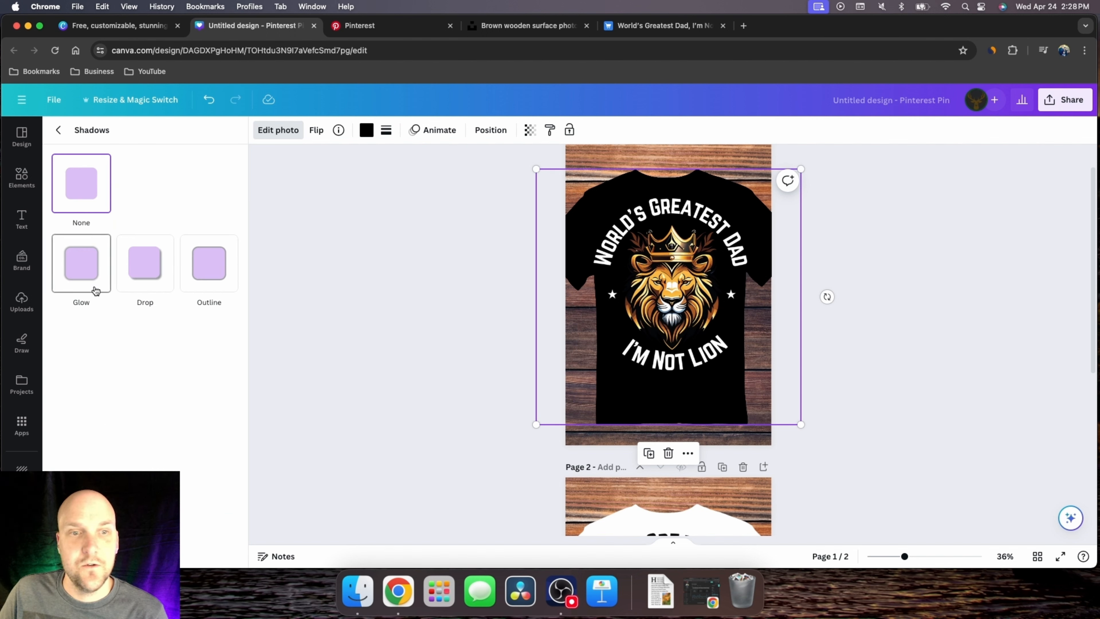
left_click(95, 288)
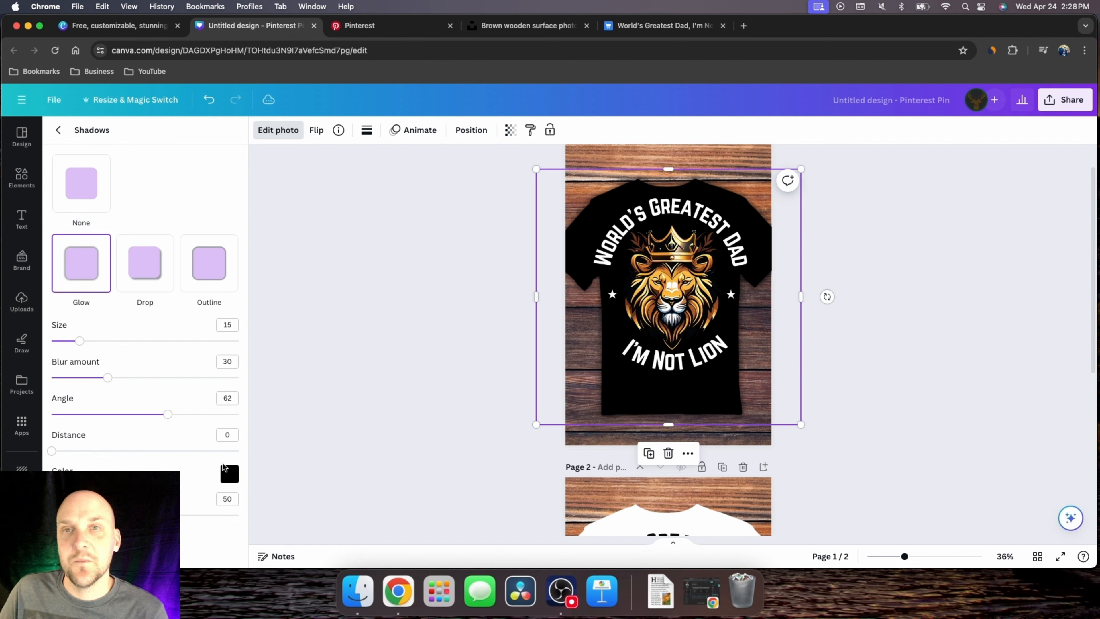
left_click(226, 474)
left_click(230, 350)
left_click(460, 285)
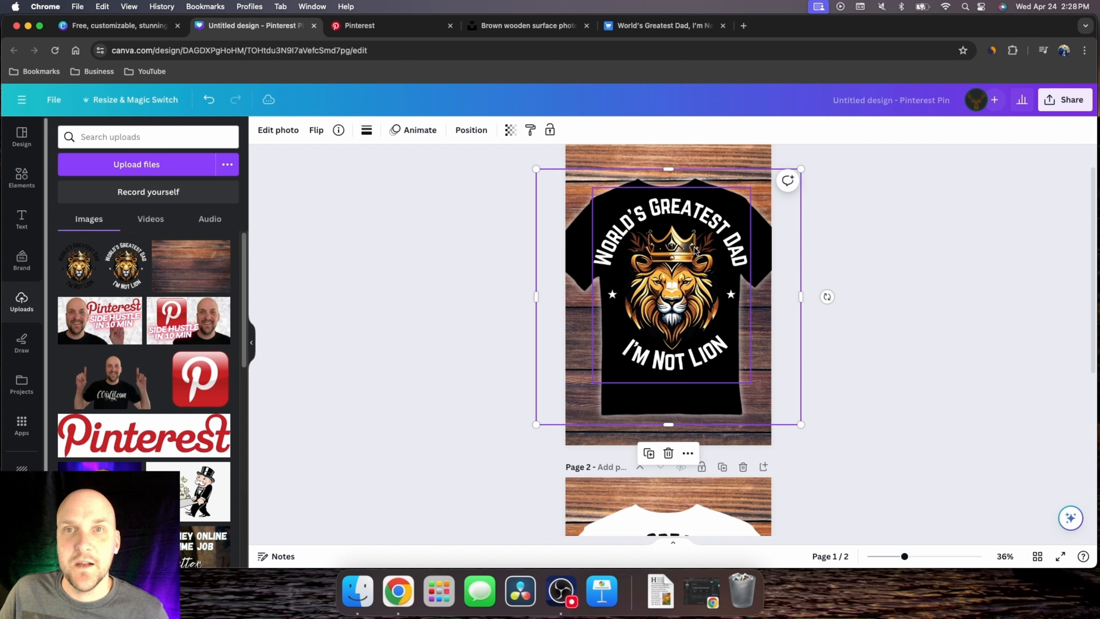
Step: Apply the Glow shadow effect to the white T-shirt on page 2
scroll(843, 287, "down", 5)
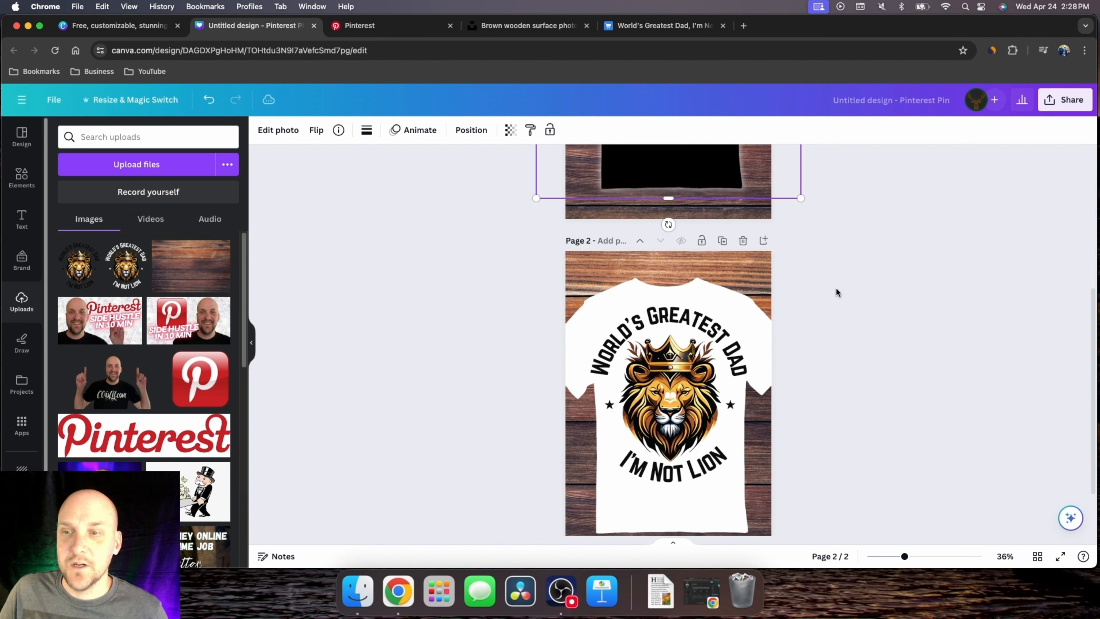
left_click(754, 317)
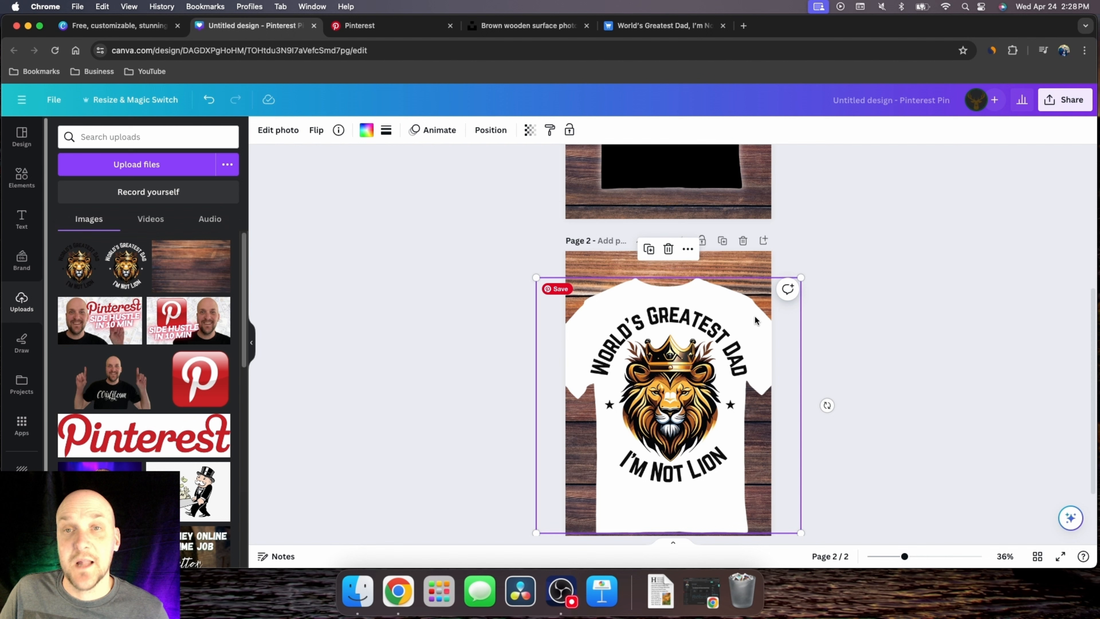
left_click(483, 316)
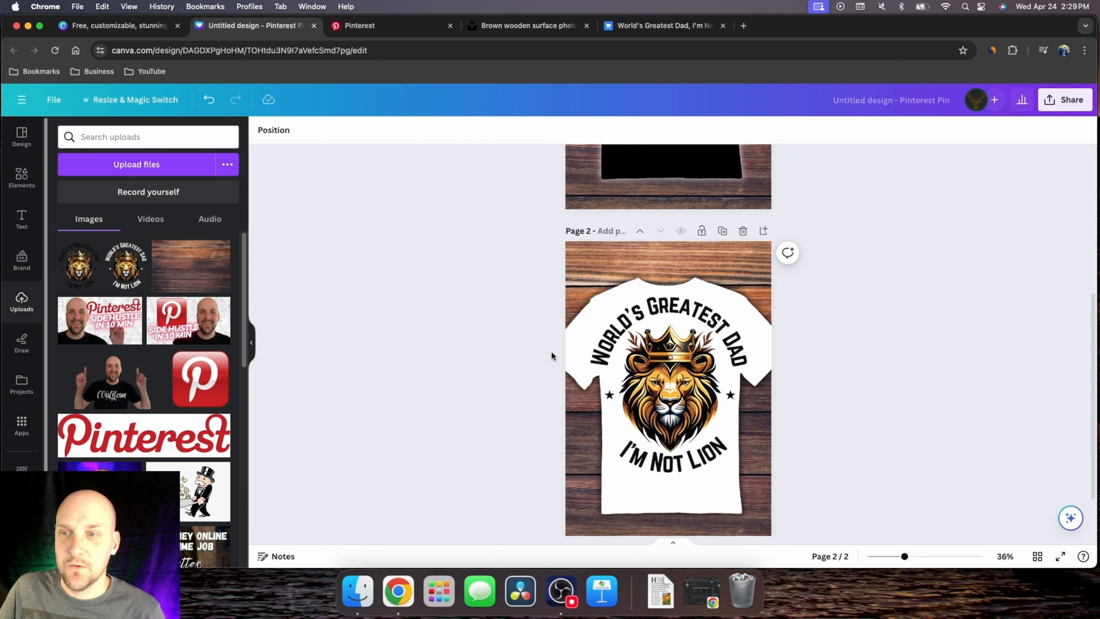
Step: Rename the untitled Pinterest pin design as "black lion tshirt mockup"
scroll(924, 236, "up", 5)
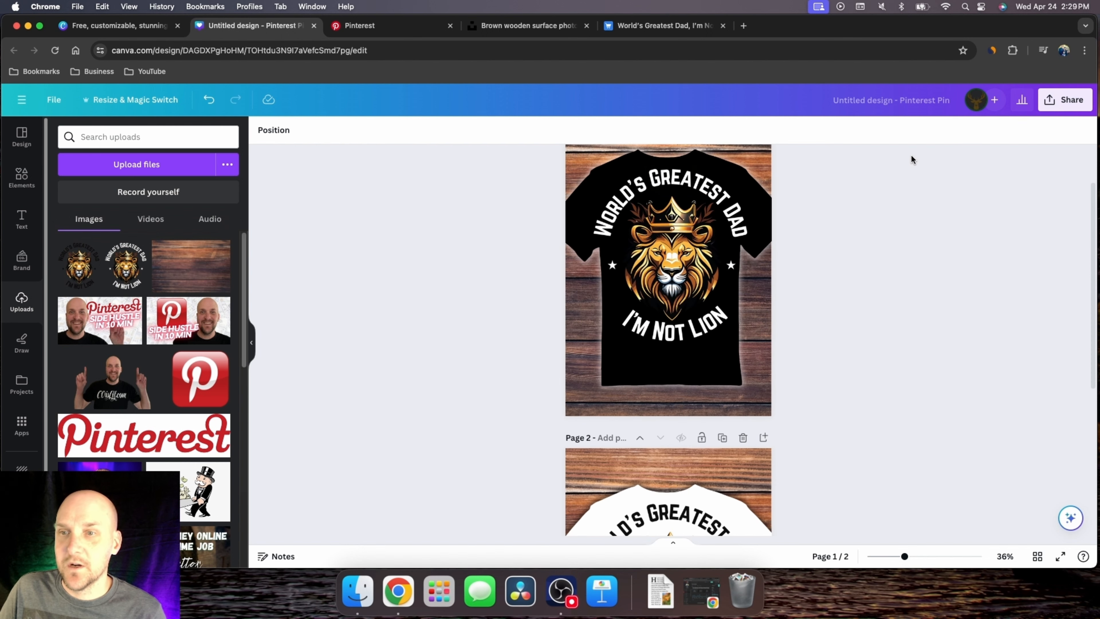
left_click(907, 100)
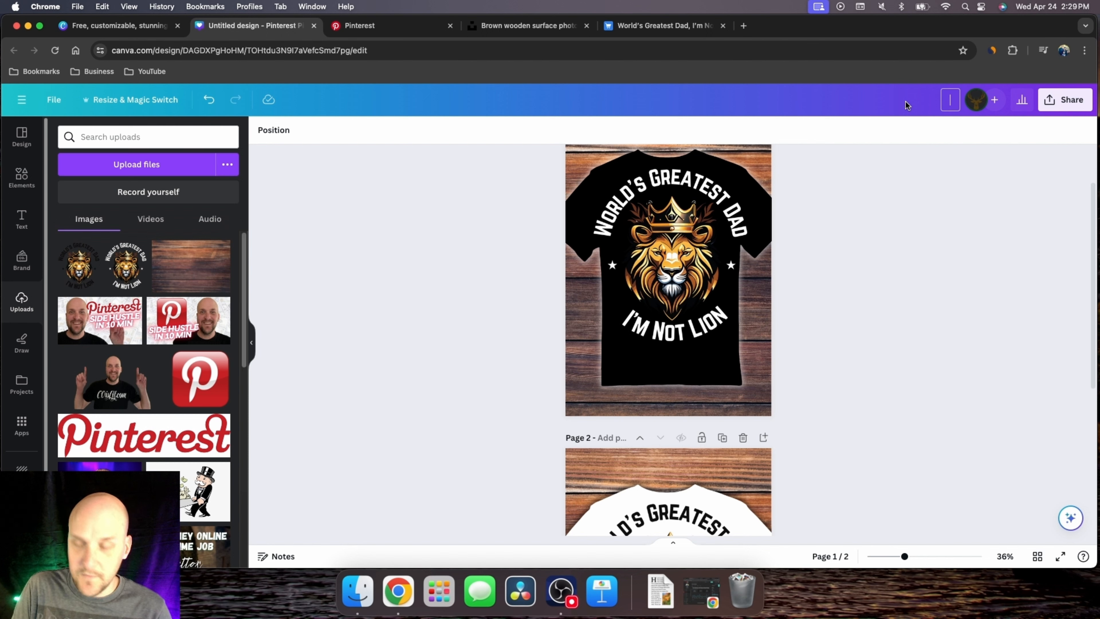
type("black lion t")
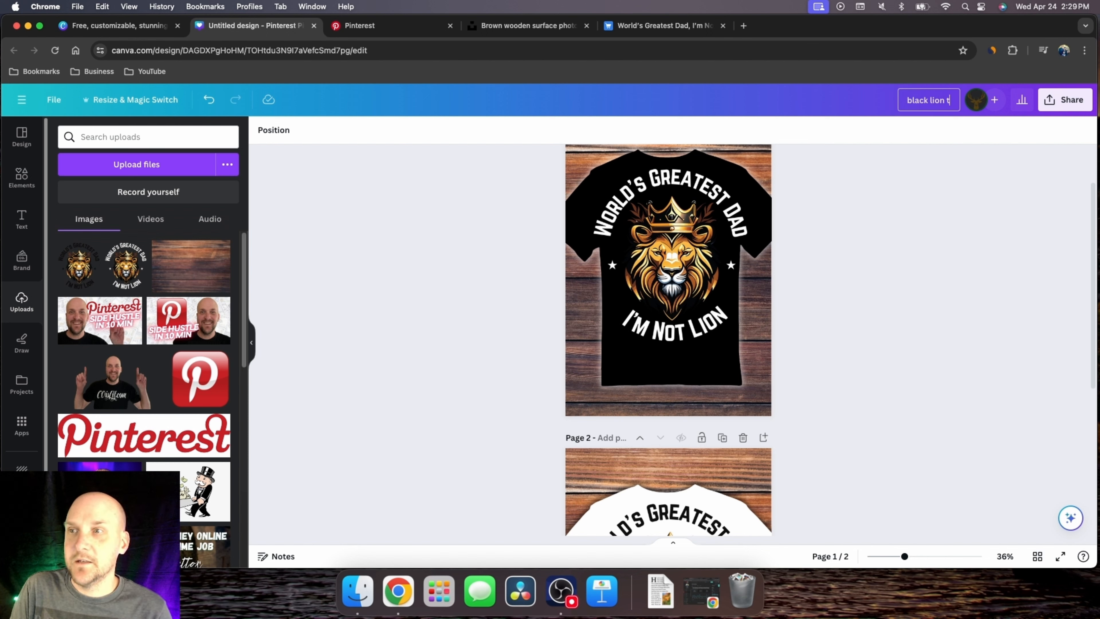
type("shirt mockup")
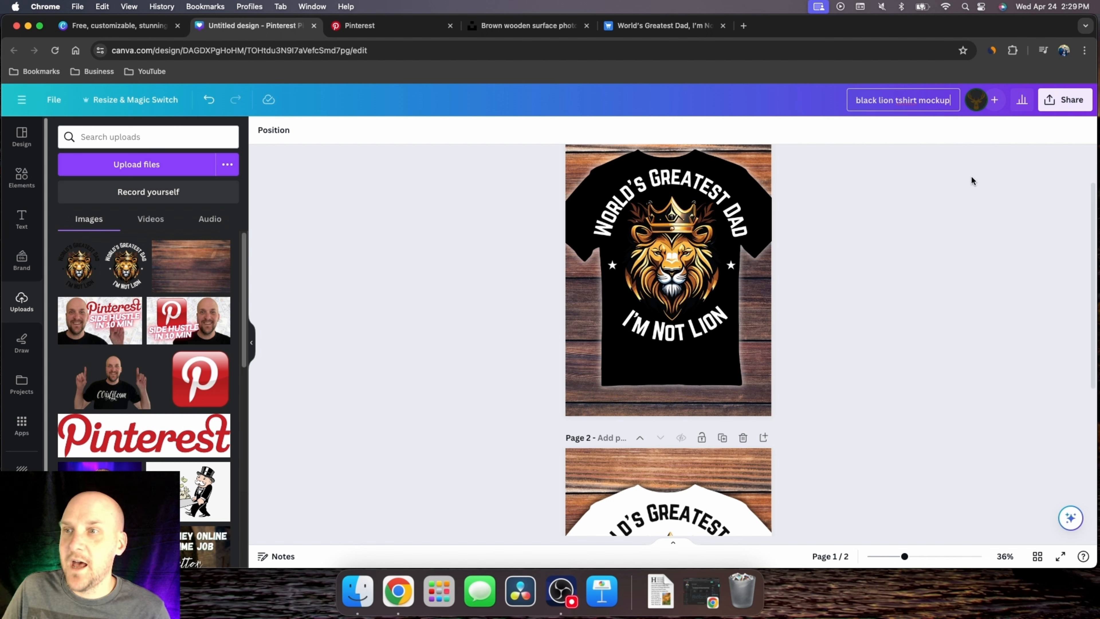
Step: Download only page 1 with the black T-shirt as a PNG file
left_click(1055, 108)
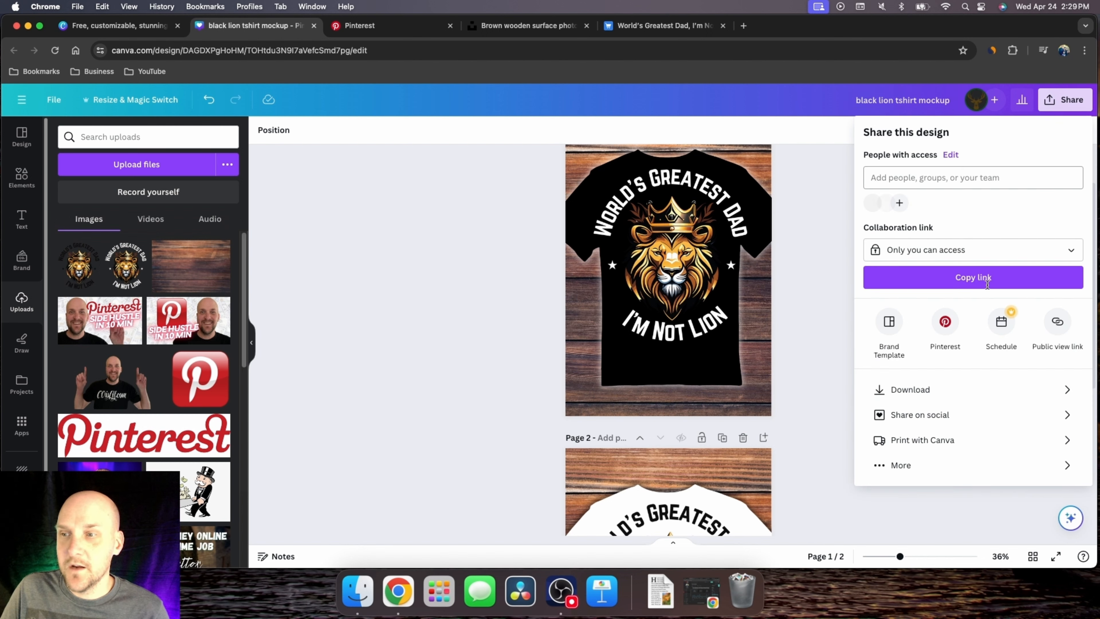
left_click(921, 388)
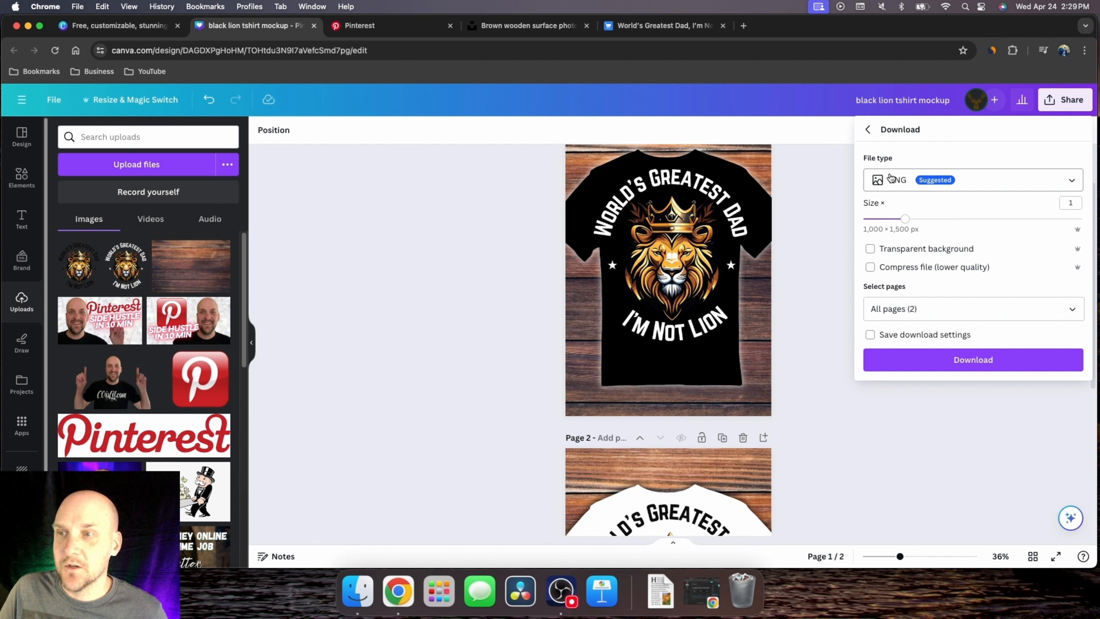
left_click(1071, 308)
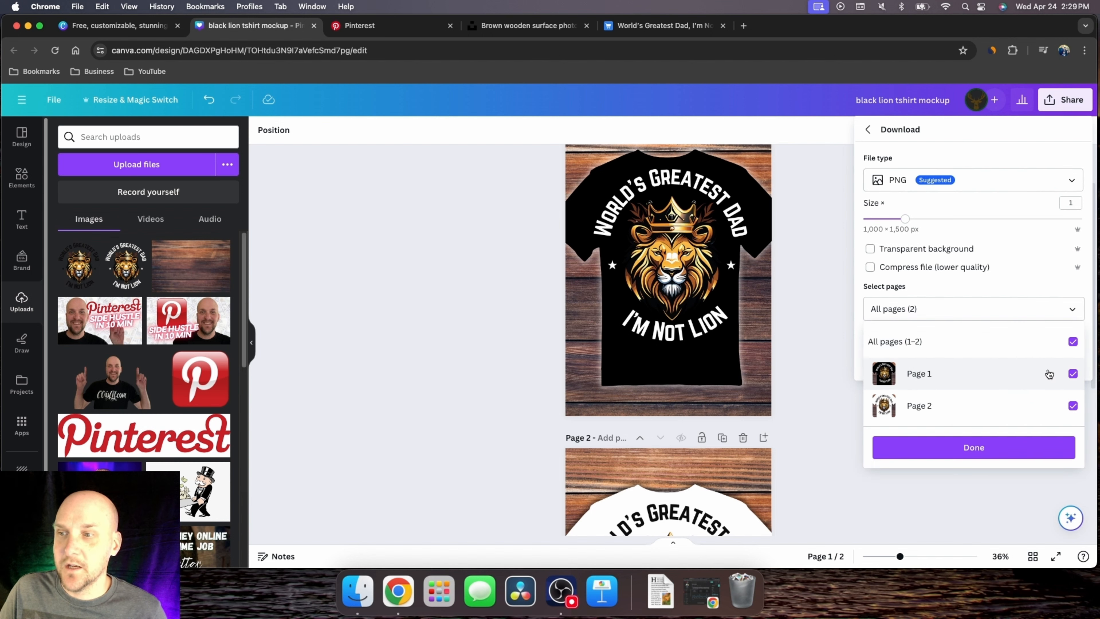
left_click(1073, 341)
left_click(1073, 374)
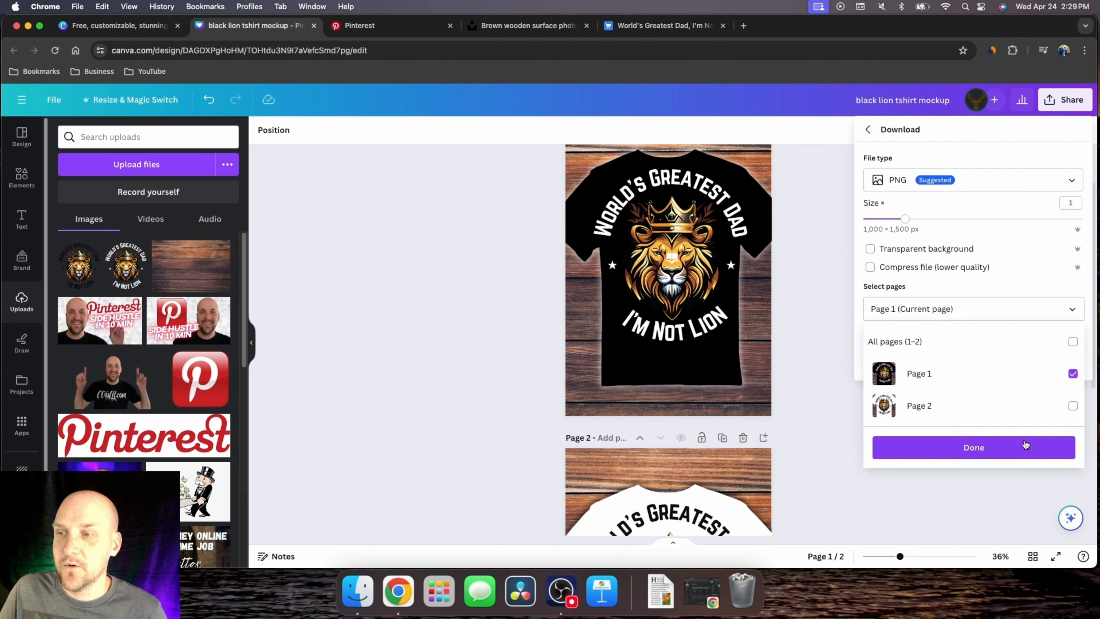
left_click(1030, 451)
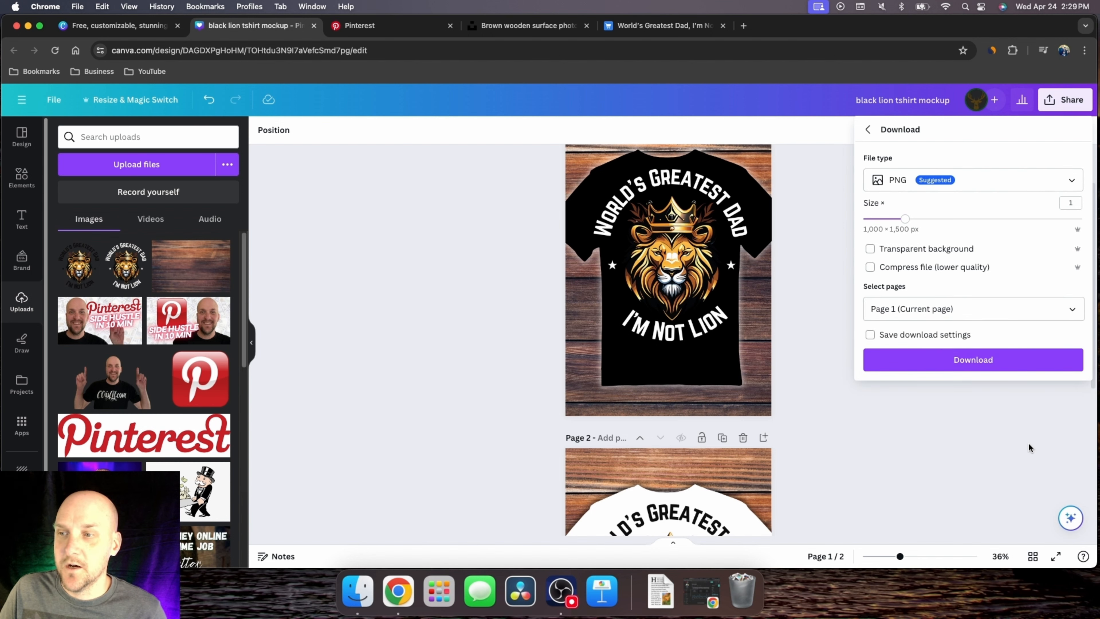
left_click(1018, 366)
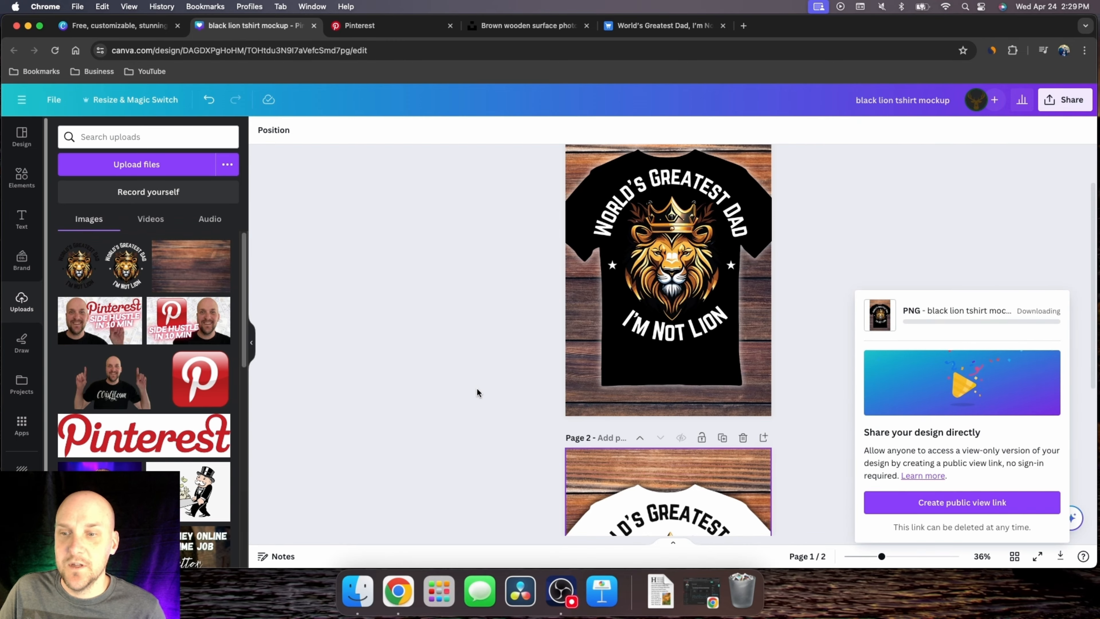
scroll(478, 391, "down", 4)
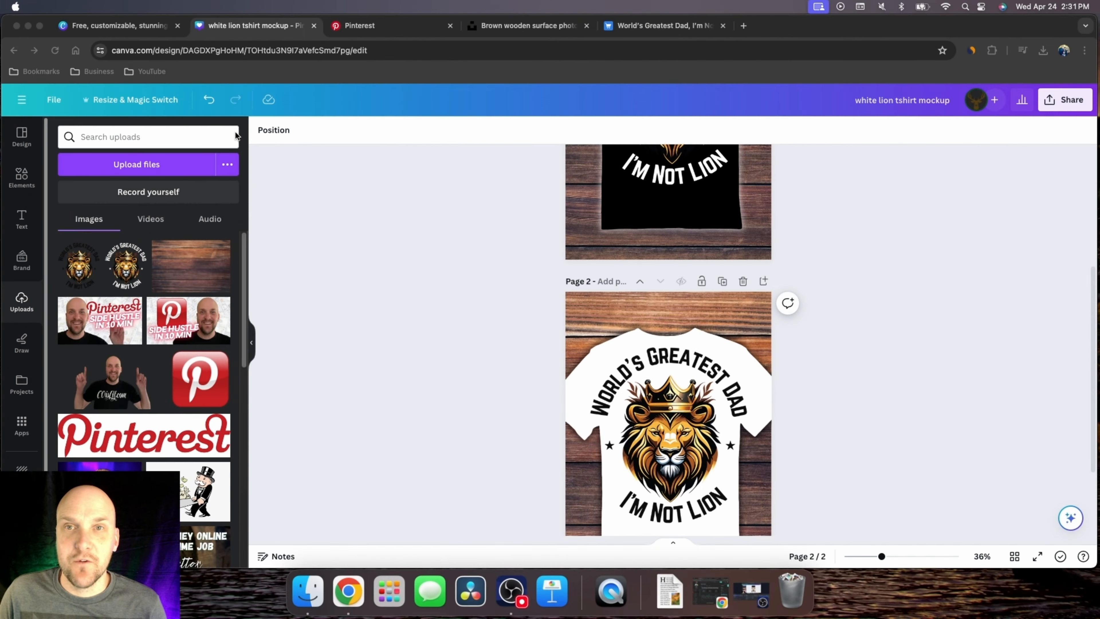
Step: Switch to Pinterest, create a new organic pin and upload Lion Black T-shirt Mockup.png from the Downloads folder
left_click(413, 30)
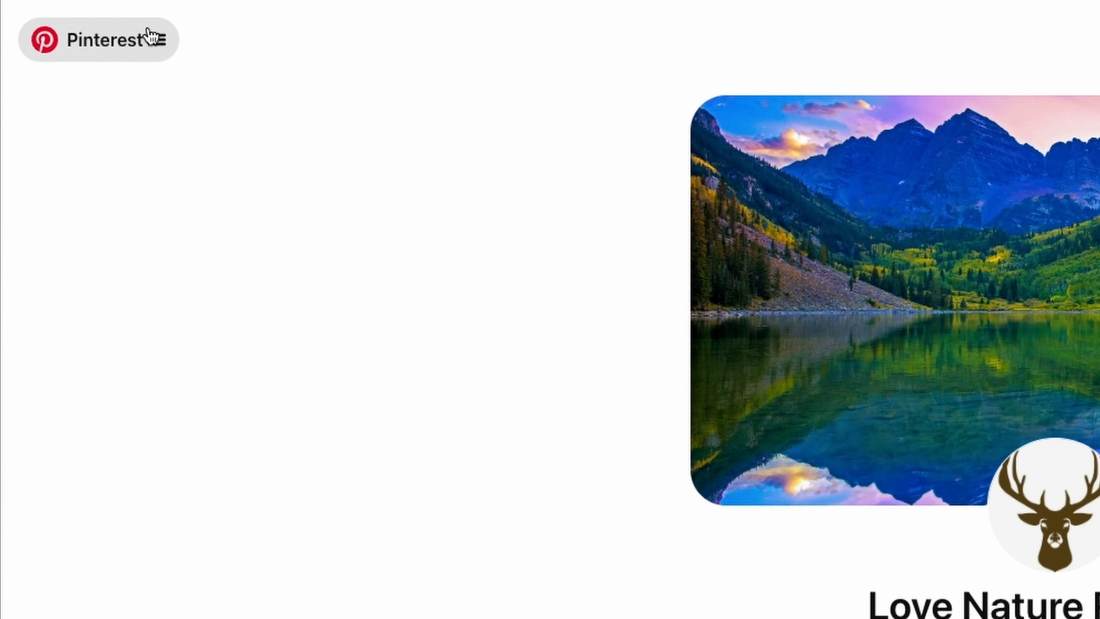
left_click(153, 42)
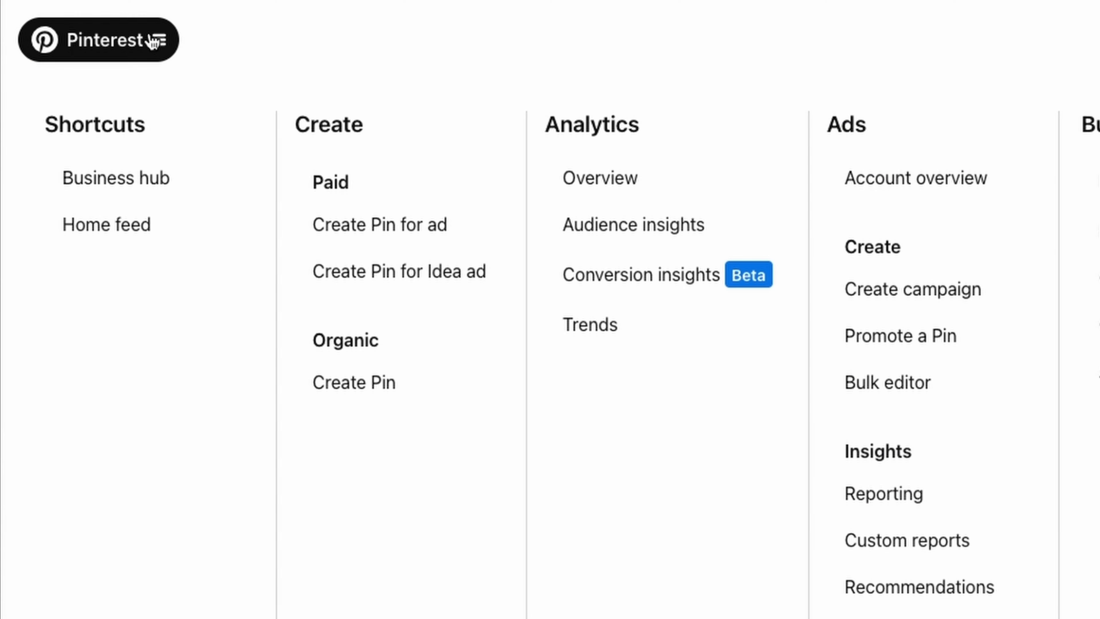
left_click(388, 385)
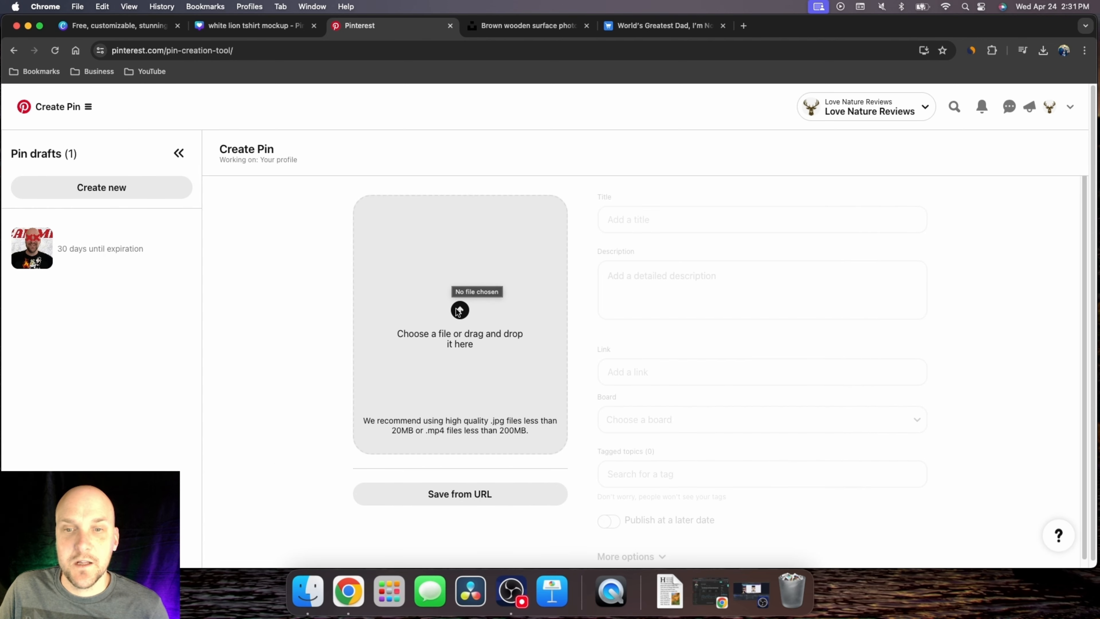
left_click(488, 261)
scroll(463, 262, "down", 2)
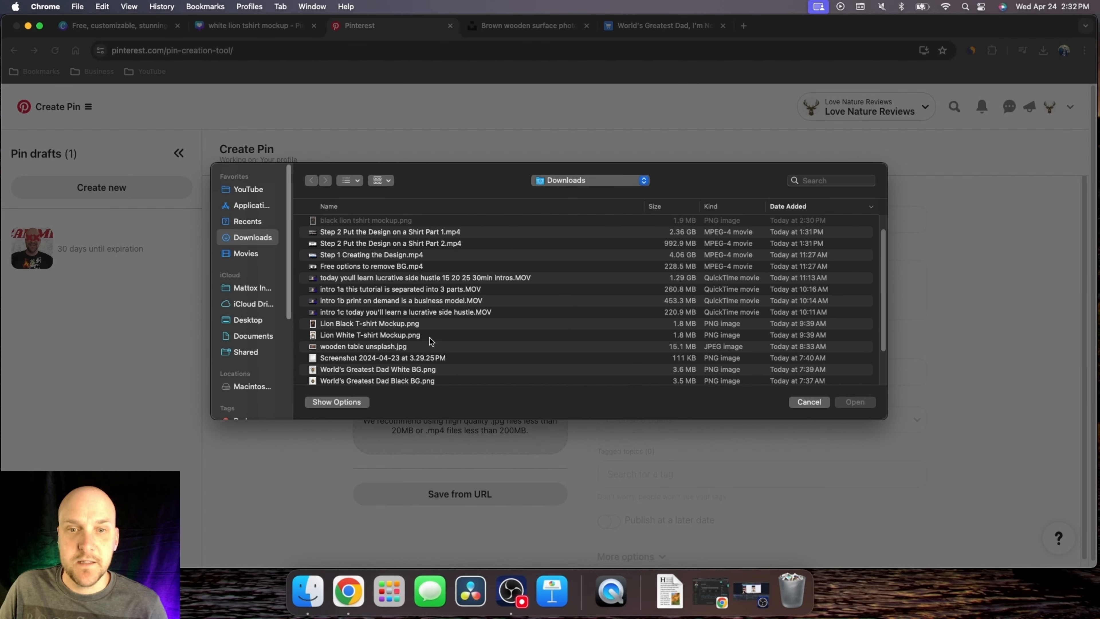
left_click(399, 324)
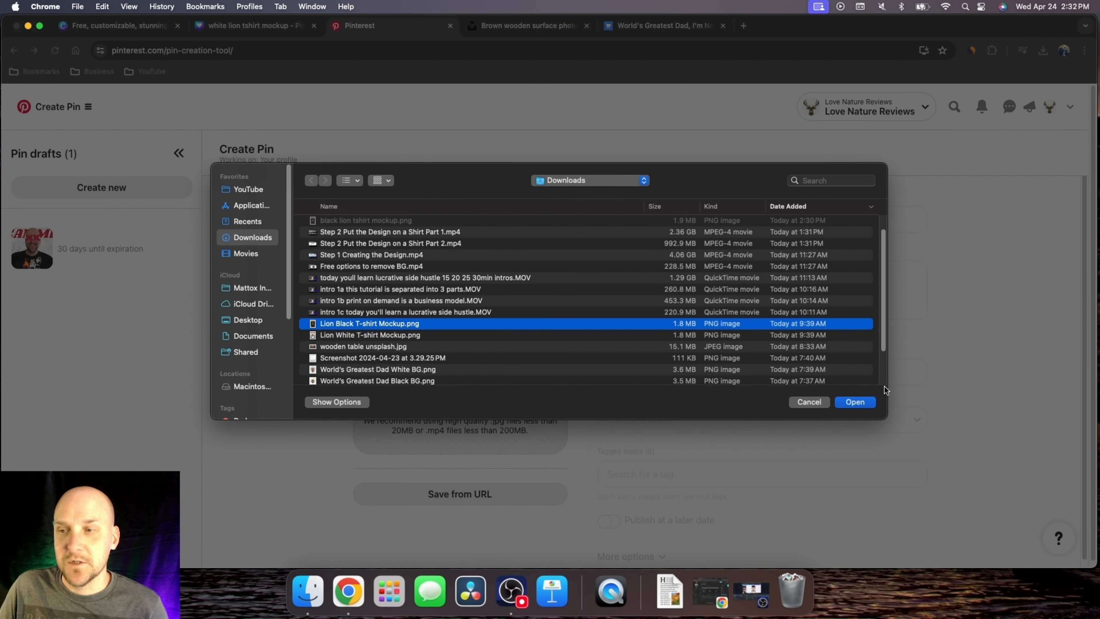
left_click(855, 402)
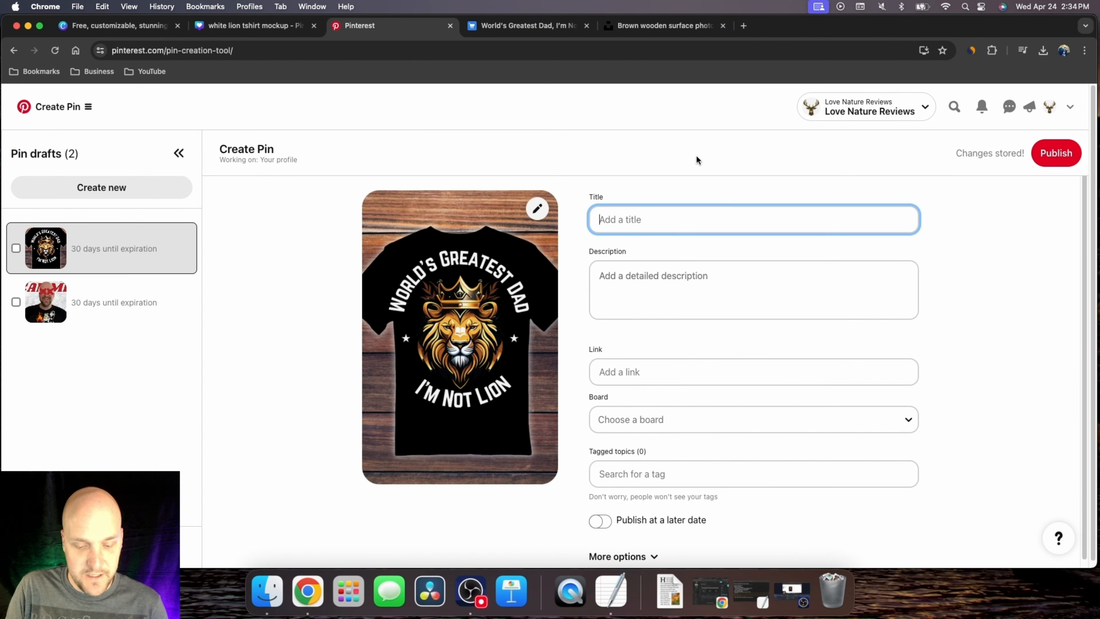
Step: Title the new pin "World's Greatest Dad, I'm Not Lion!"
type("W")
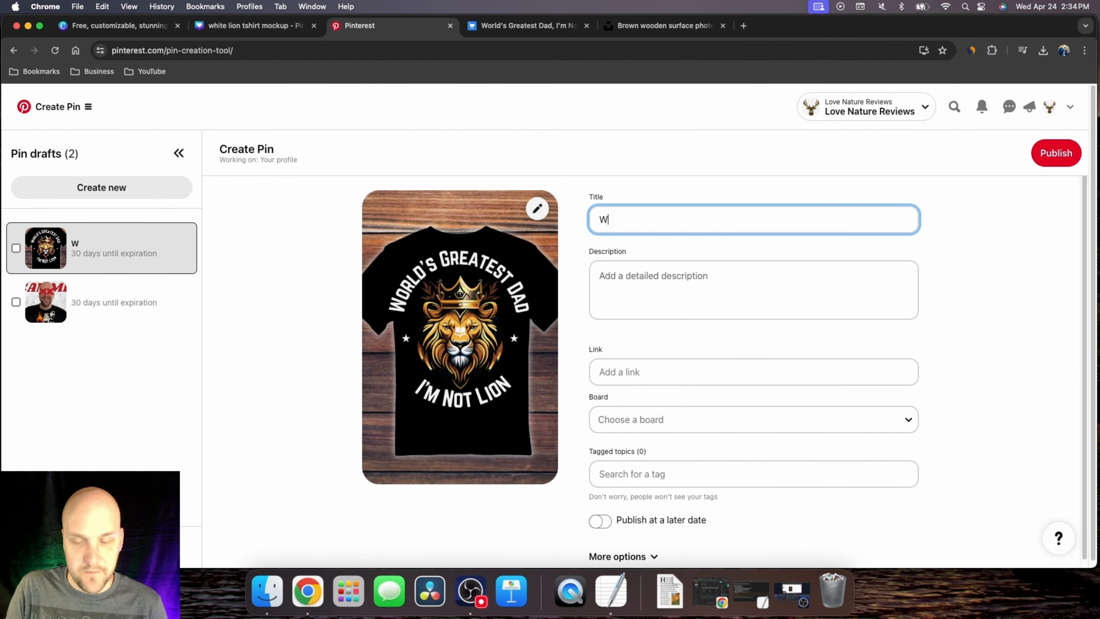
type("orld's Gr")
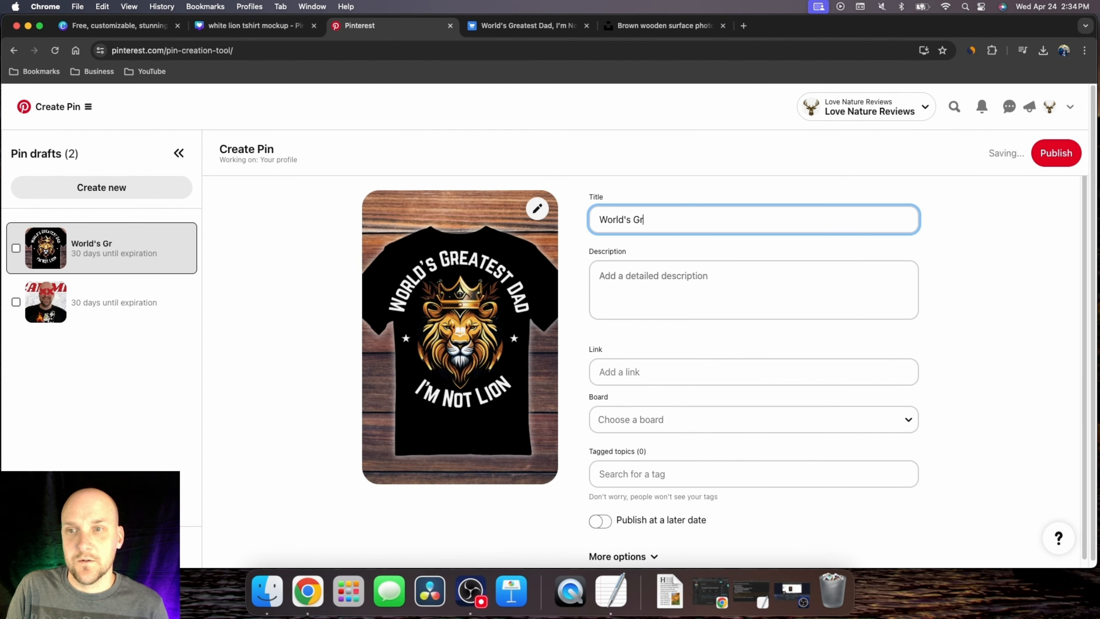
type("eatest Dad")
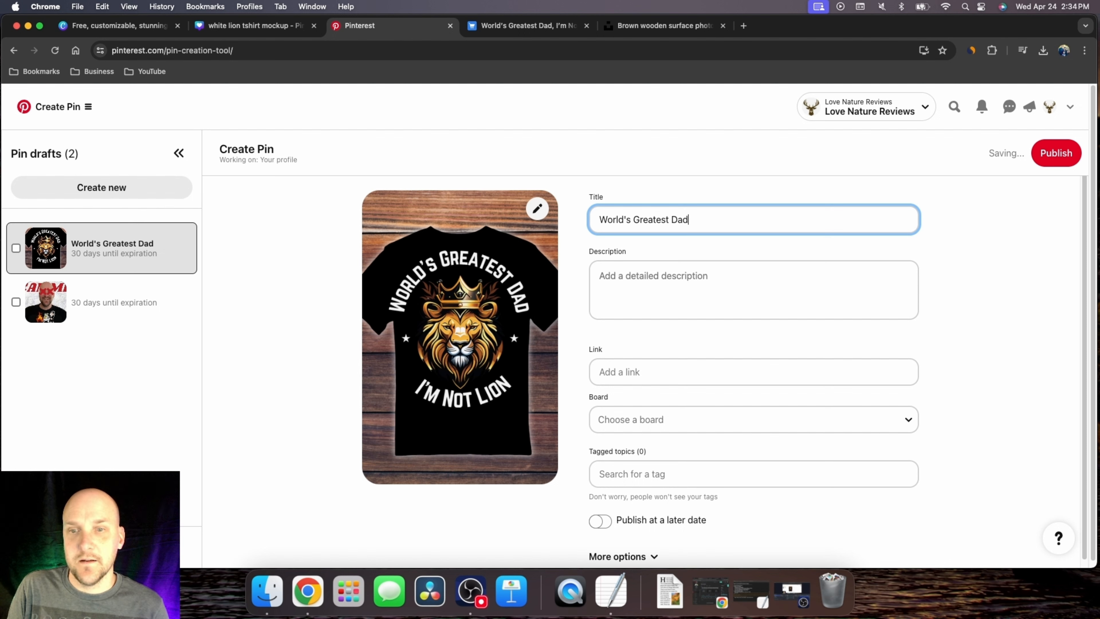
type(", I'm Not")
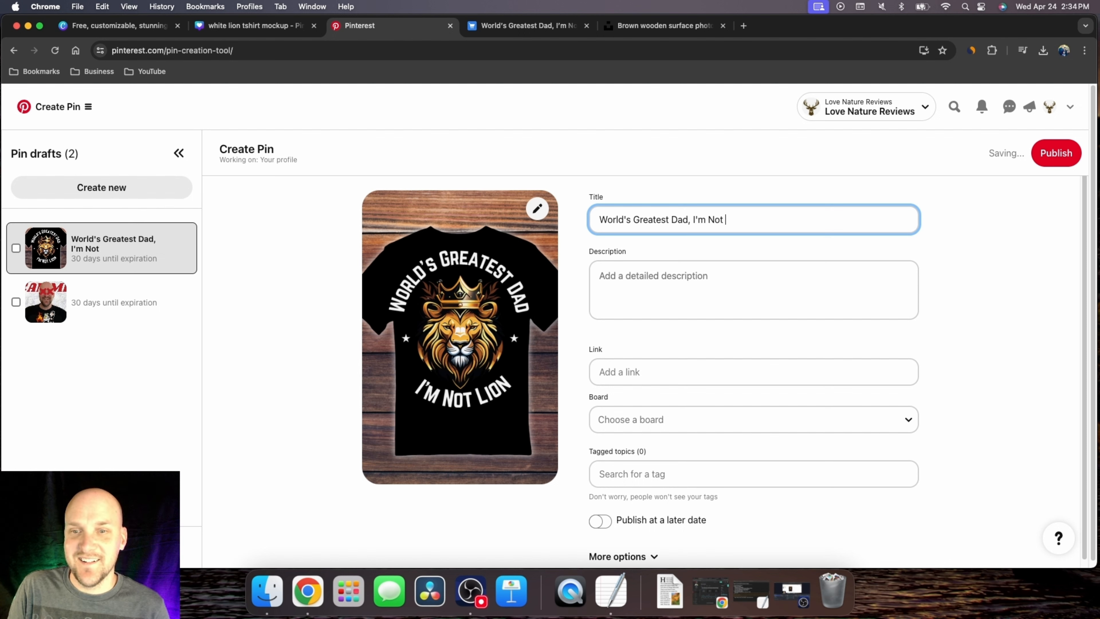
type(" Lion")
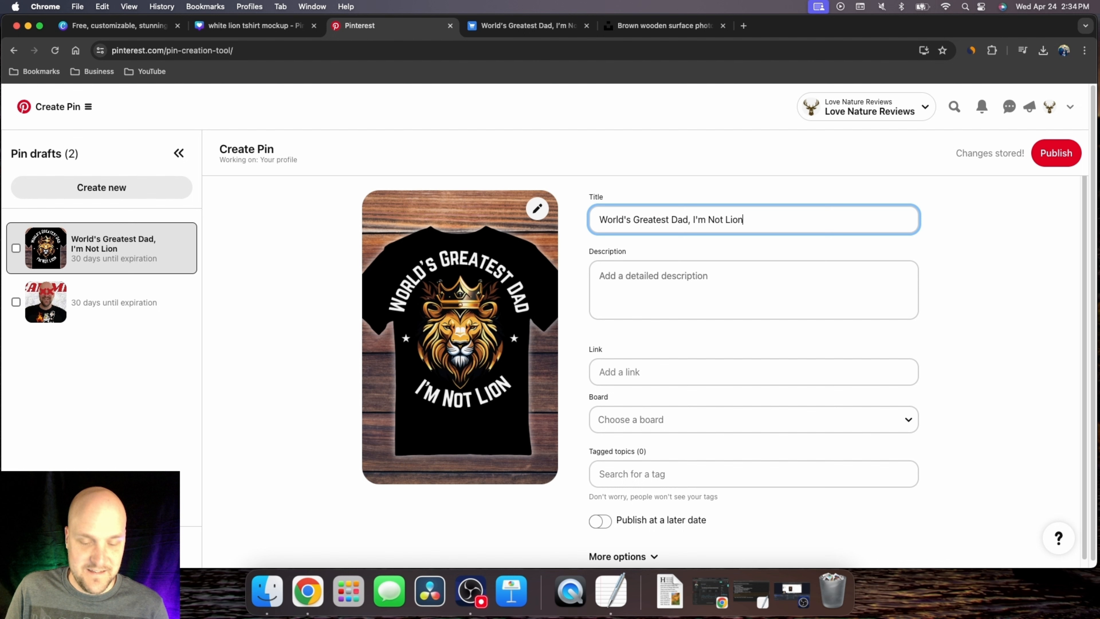
type("!")
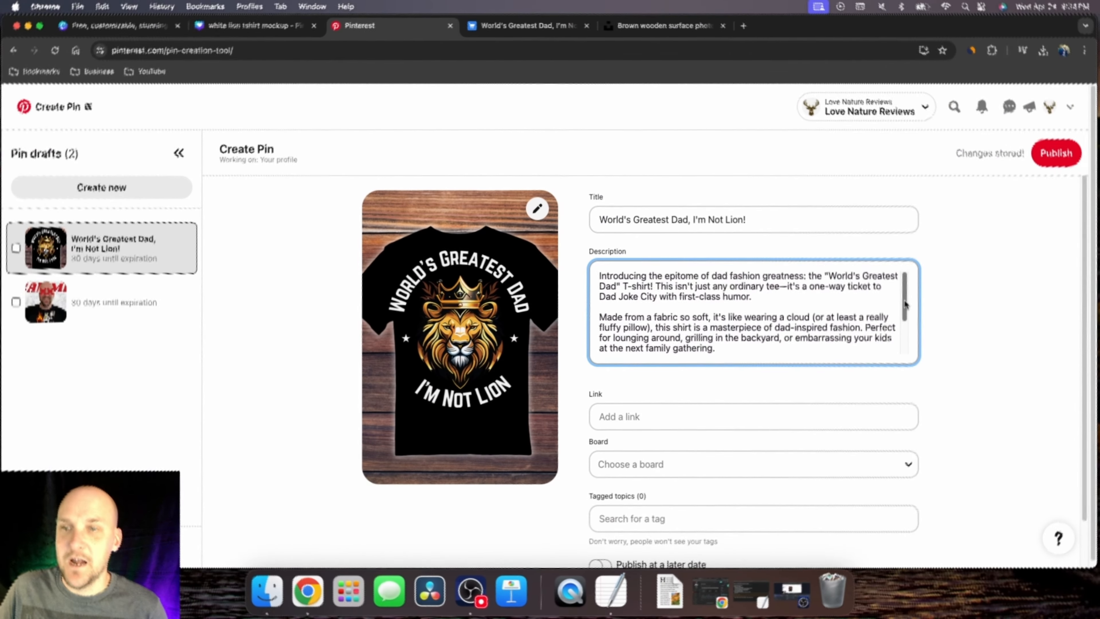
Step: Copy the web address of the black T-shirt's Spring listing and paste it as the pin's link
left_click(722, 426)
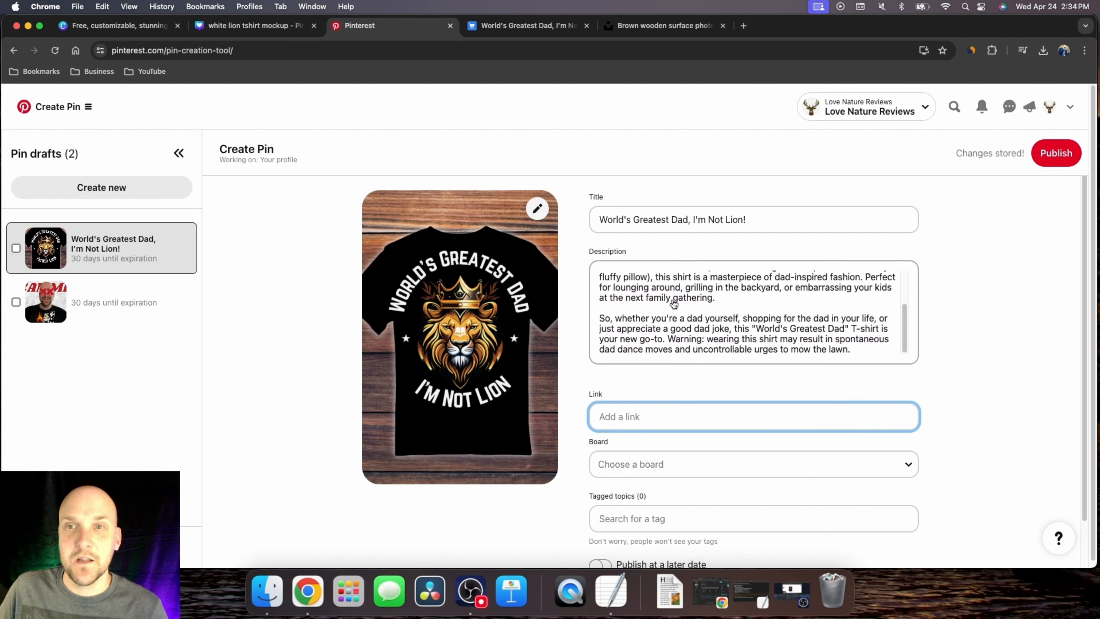
left_click(544, 29)
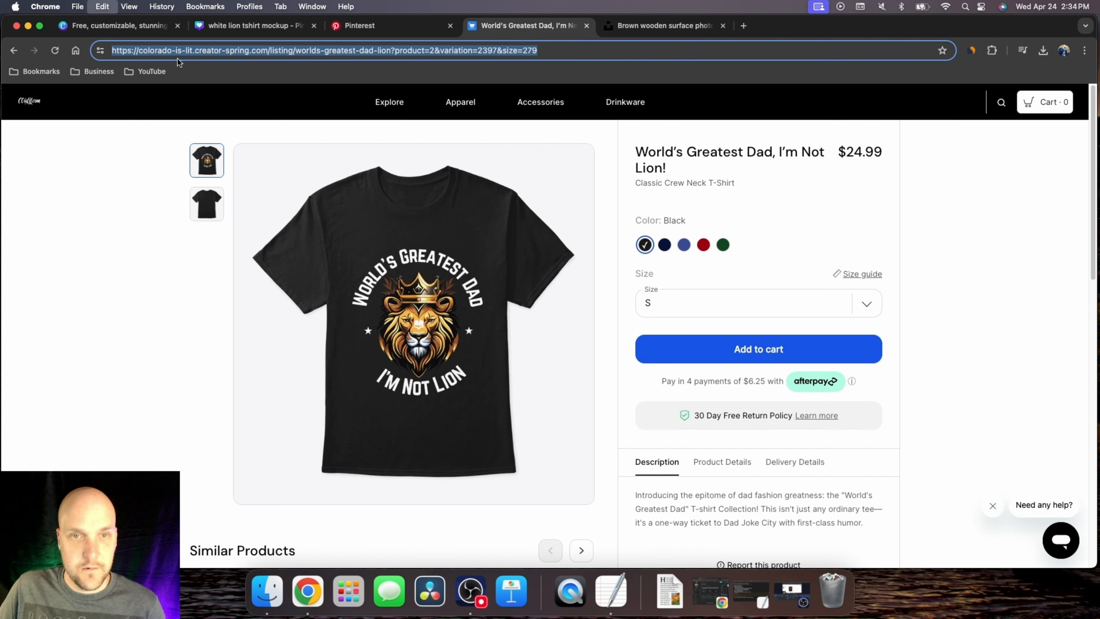
left_click(402, 28)
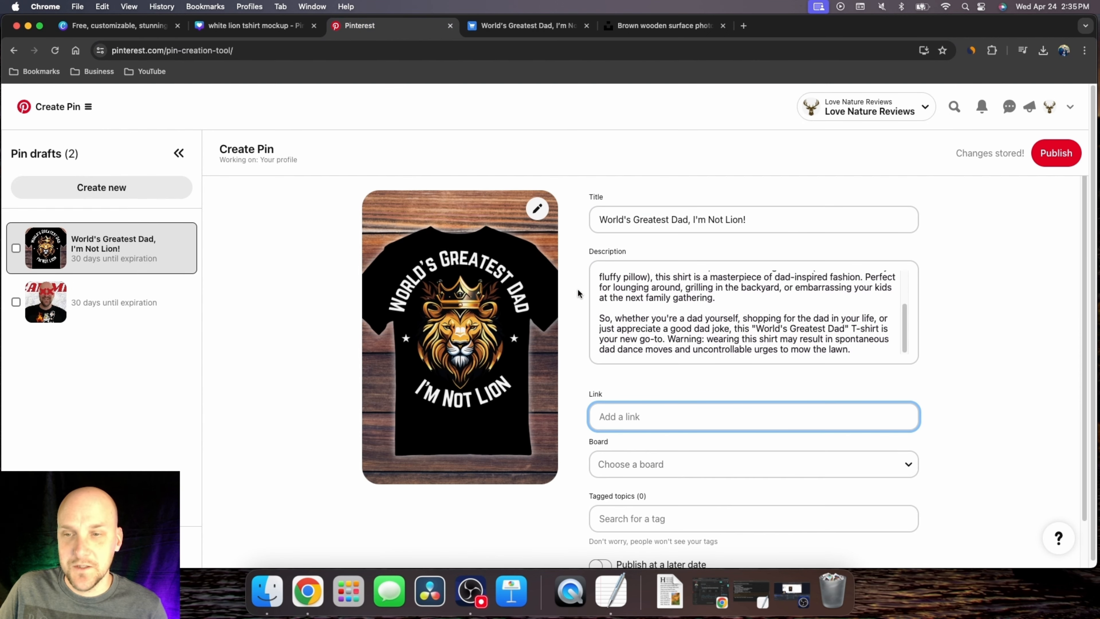
key("super+v")
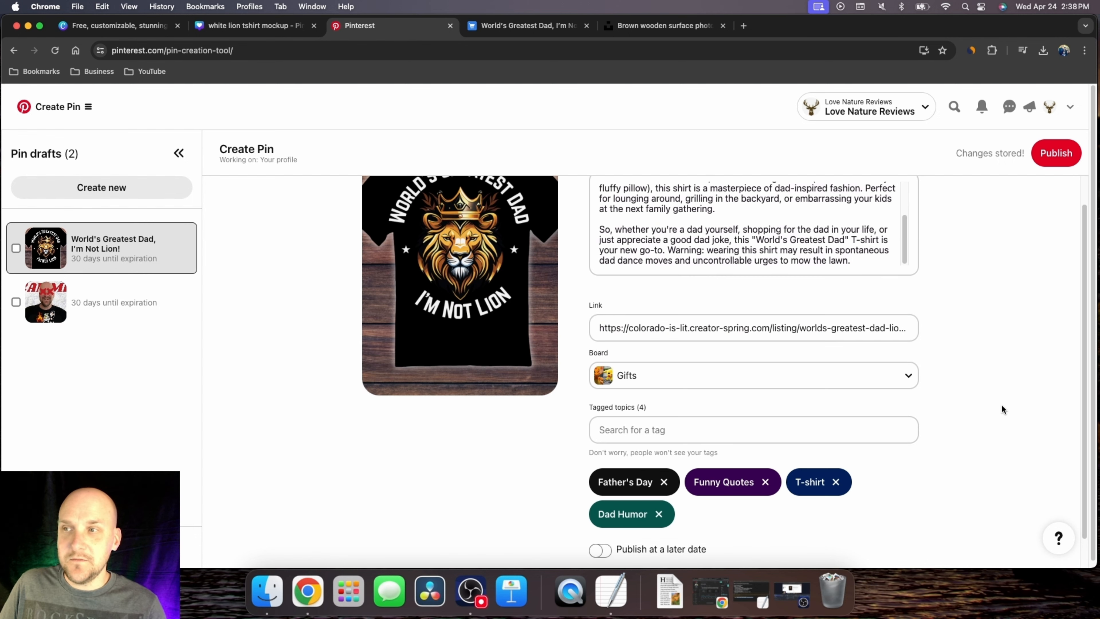
Step: Review the pin's link, board and tagged topics, and publish it to the Gifts board
scroll(1001, 408, "down", 2)
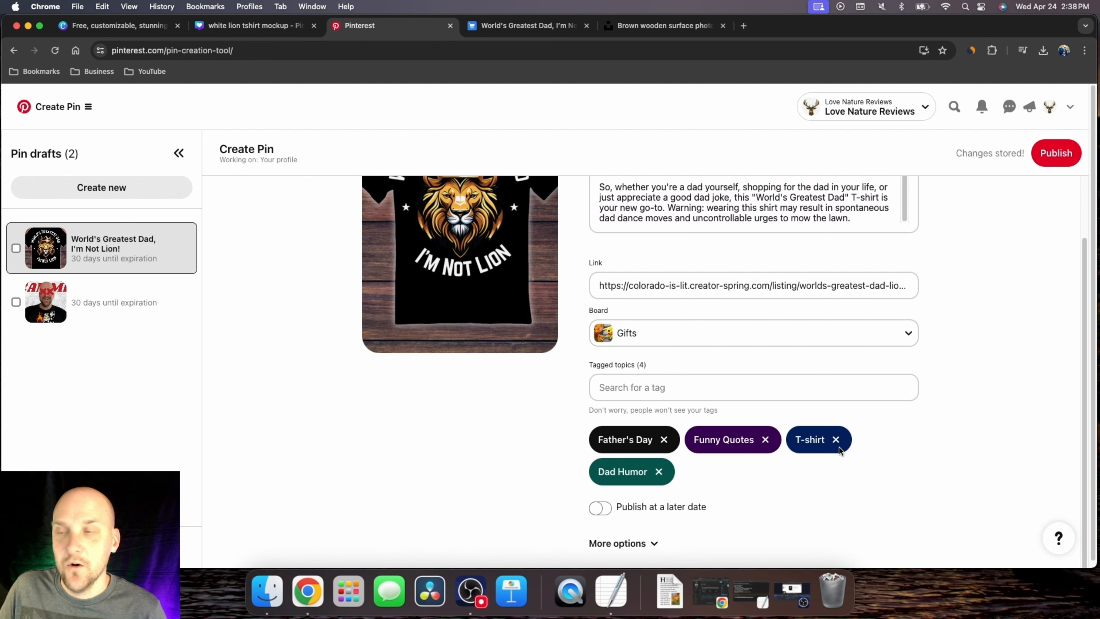
scroll(908, 430, "down", 1)
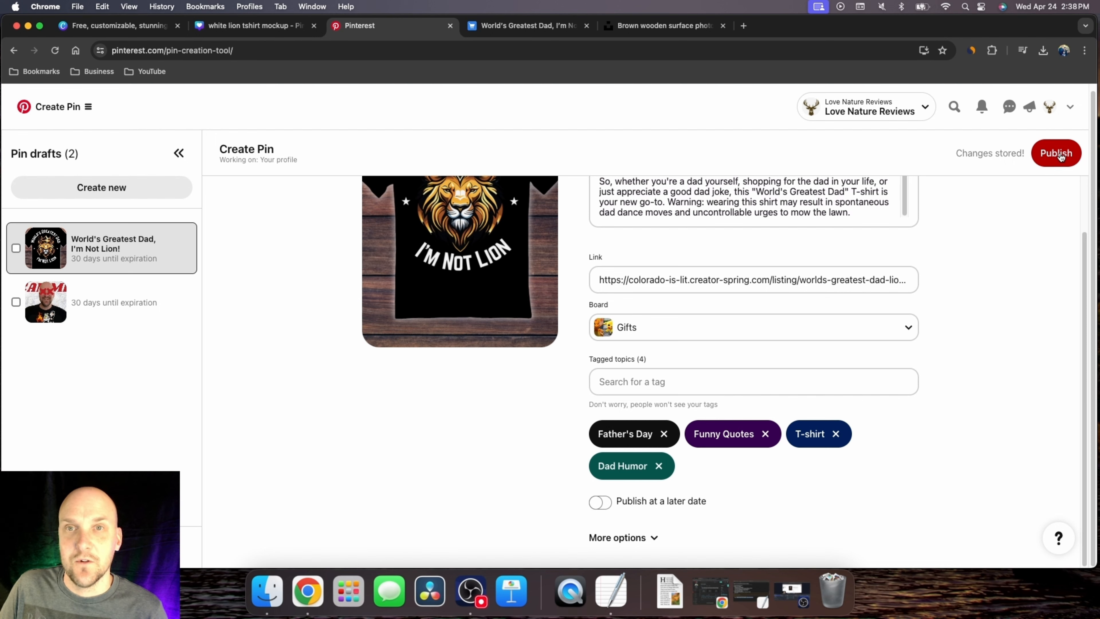
left_click(1056, 154)
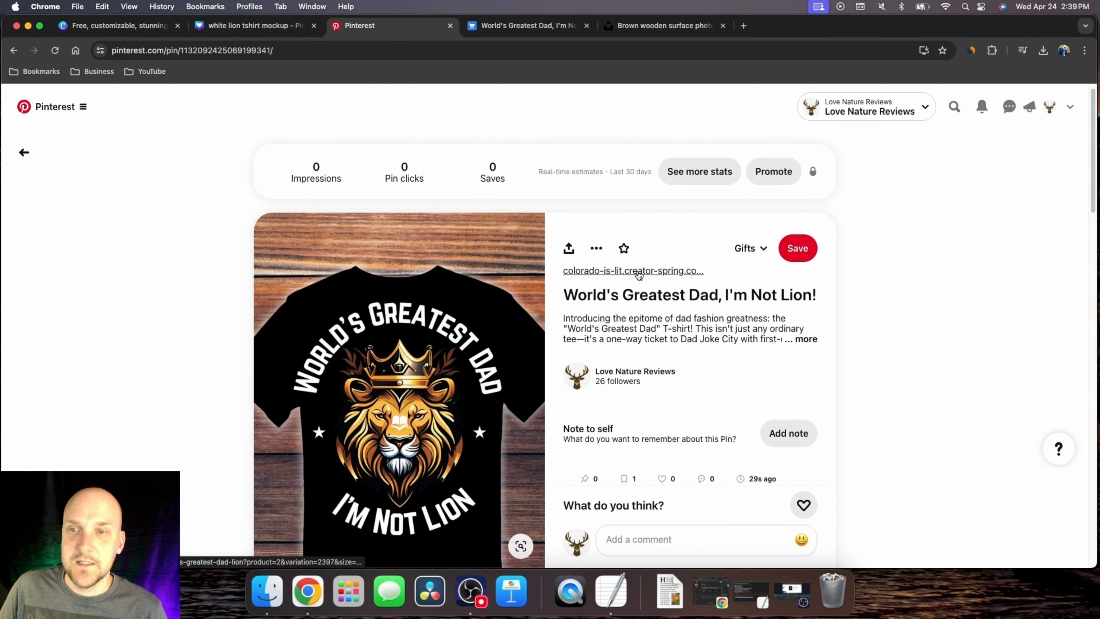
Step: Follow the published pin's store link to check the product page, and return to the pin to examine its image link
left_click(635, 272)
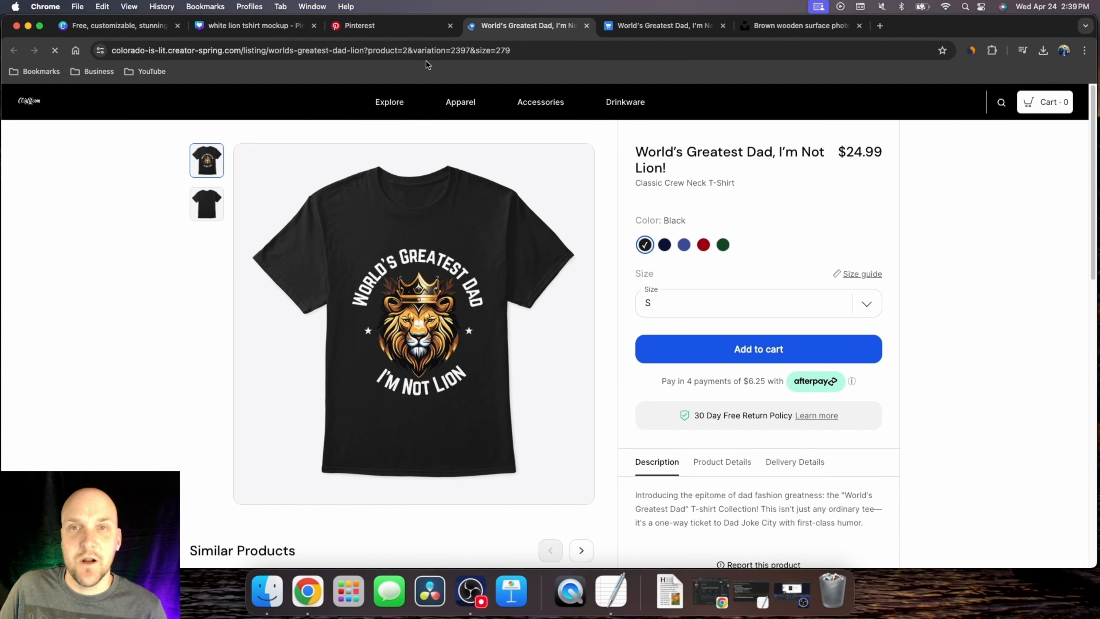
left_click(418, 28)
scroll(267, 328, "down", 5)
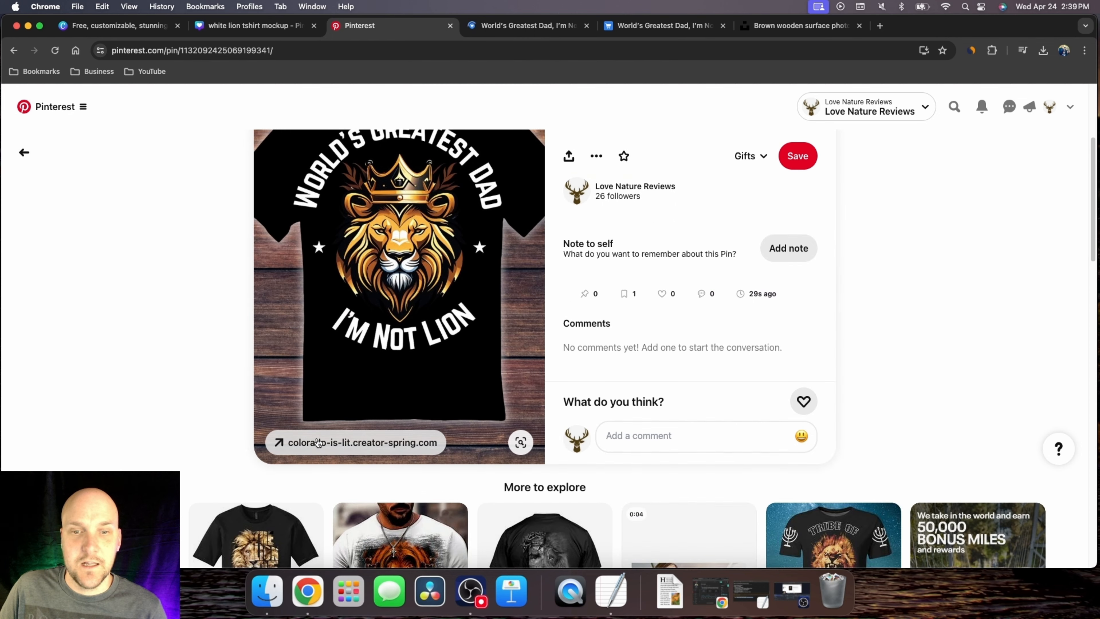